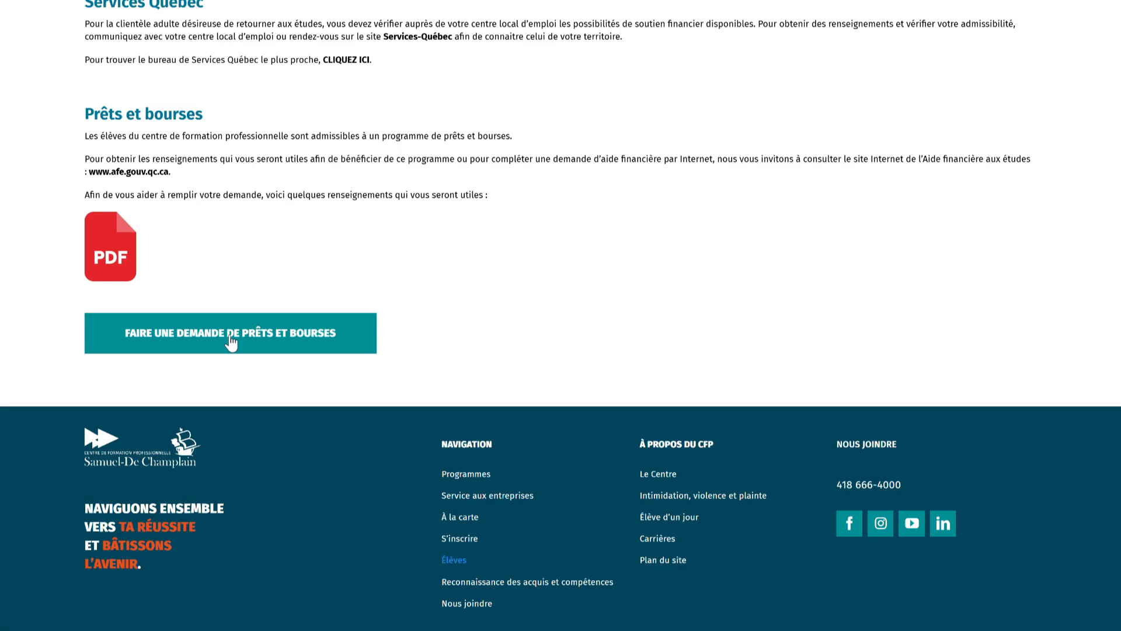
- Open the loans and bursaries application request and continue to the login with the Personne aux études profile
click(231, 342)
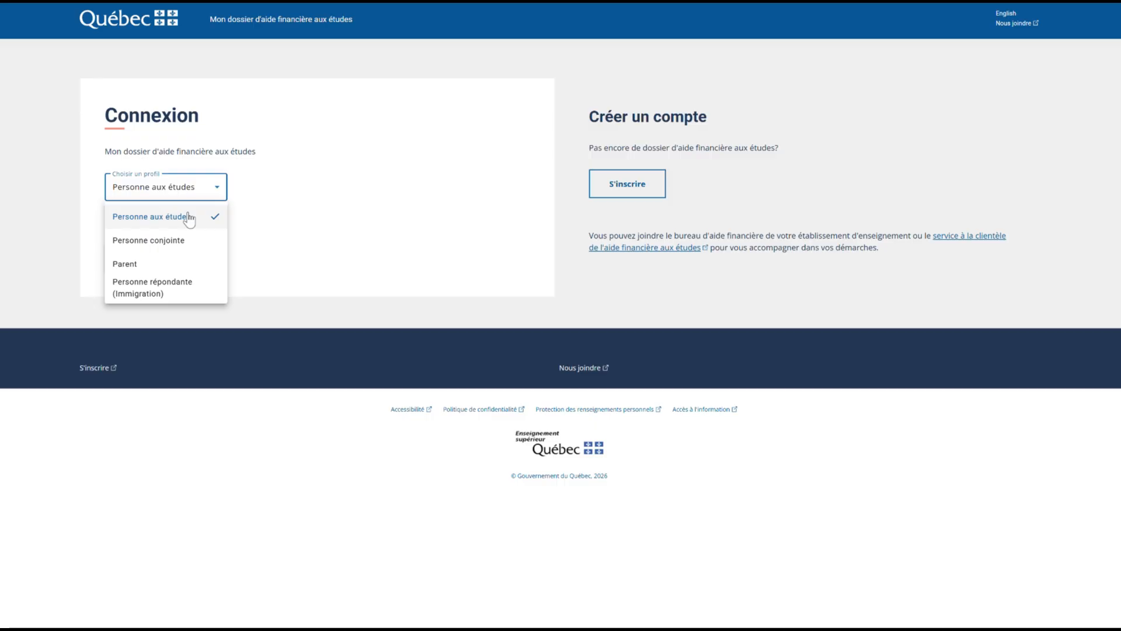
click(188, 215)
click(188, 216)
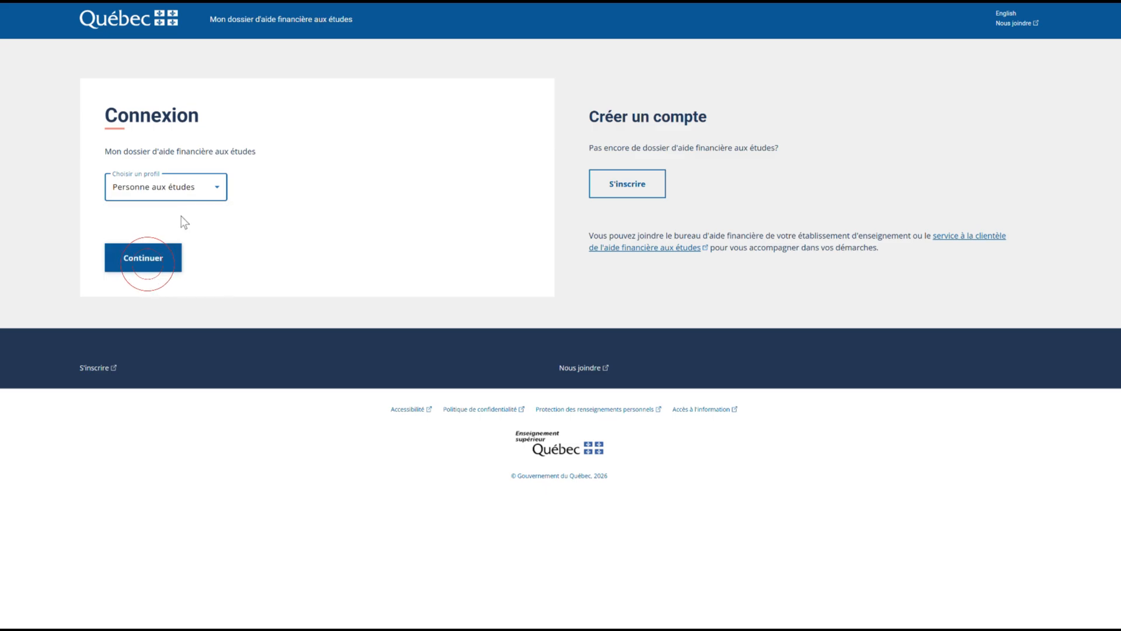
click(147, 262)
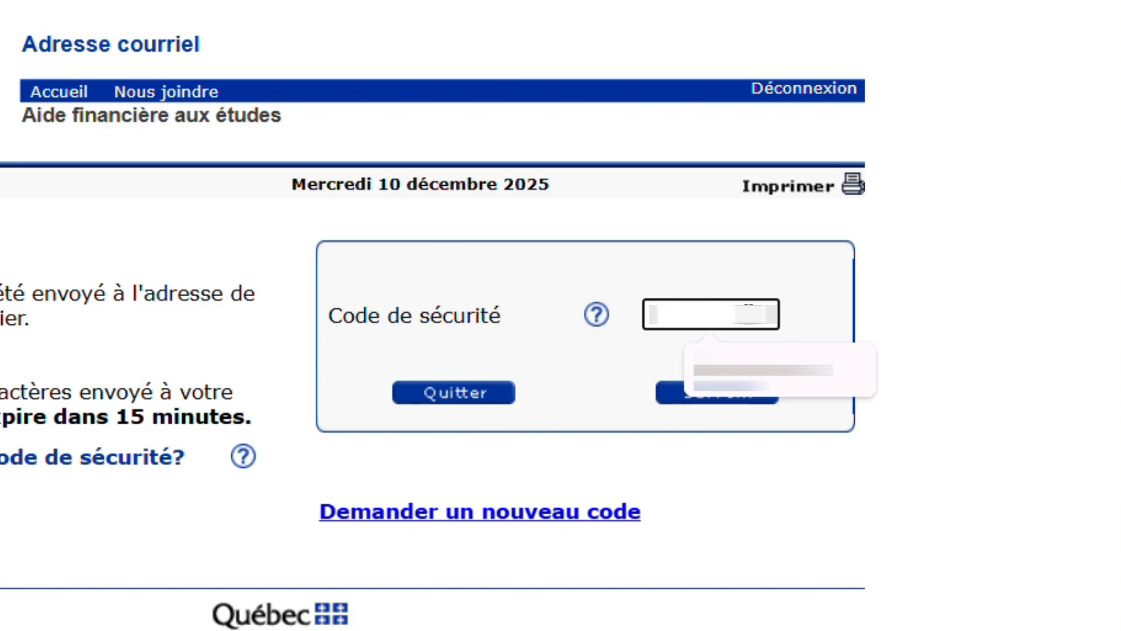
- Enter the security code received by e-mail and submit it
text(***)
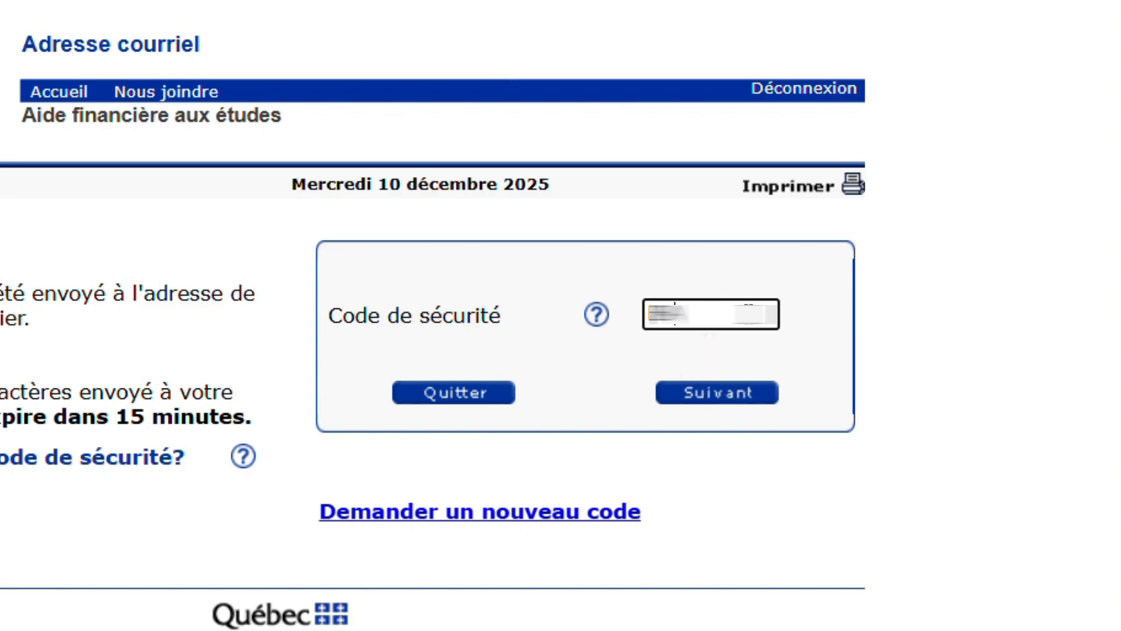
text(***)
click(713, 395)
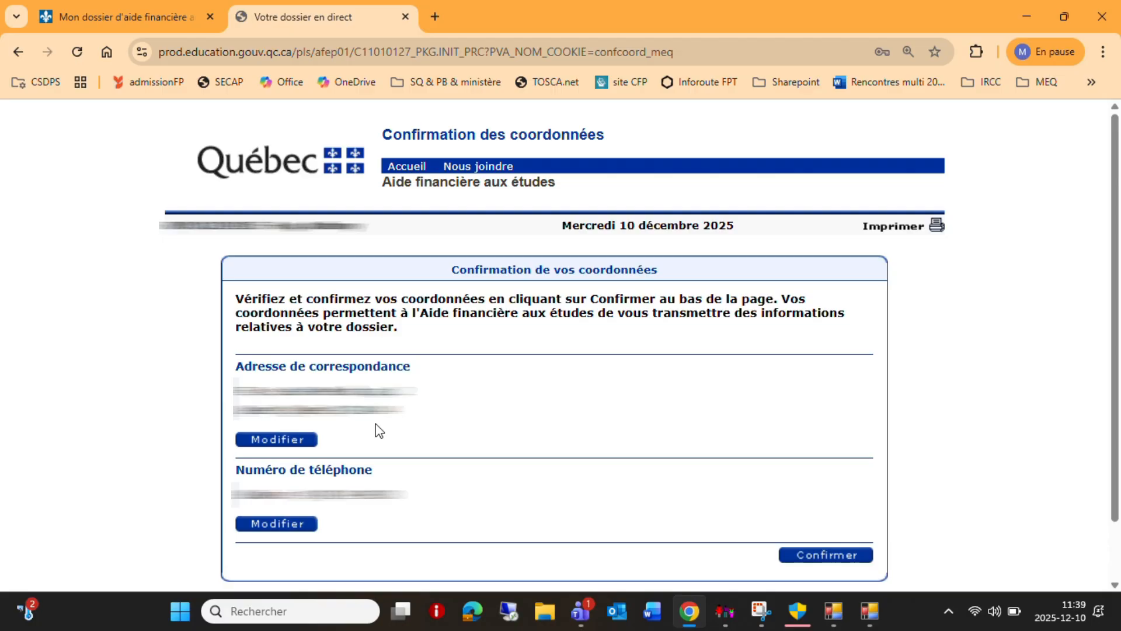
- Modify the correspondence address by selecting the matching entry in the list of available addresses and save it
click(276, 439)
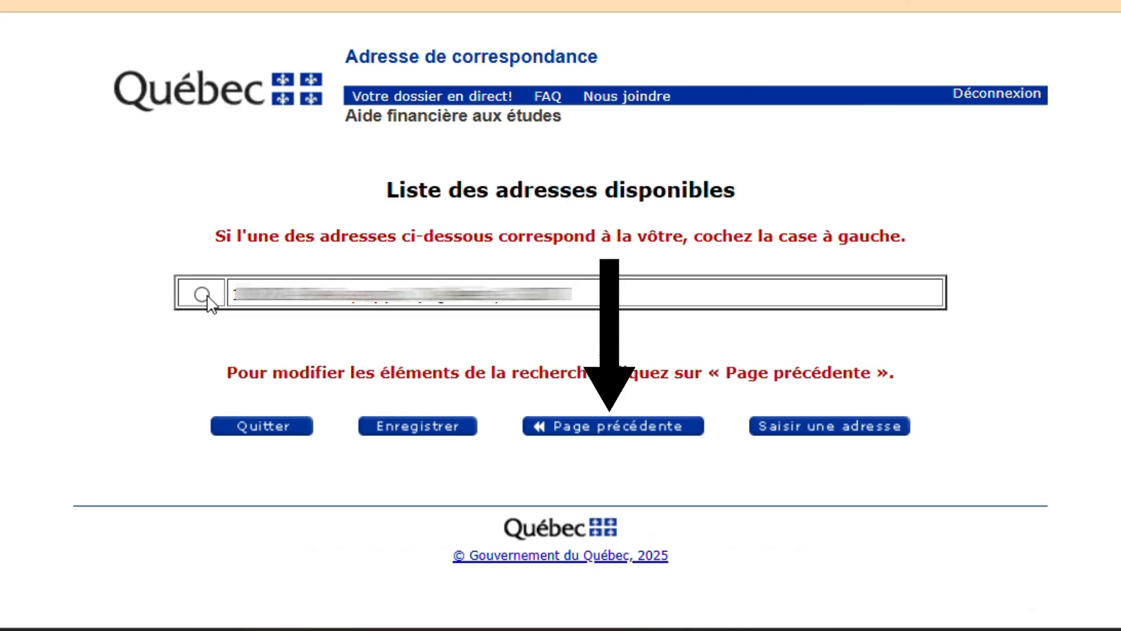
click(203, 294)
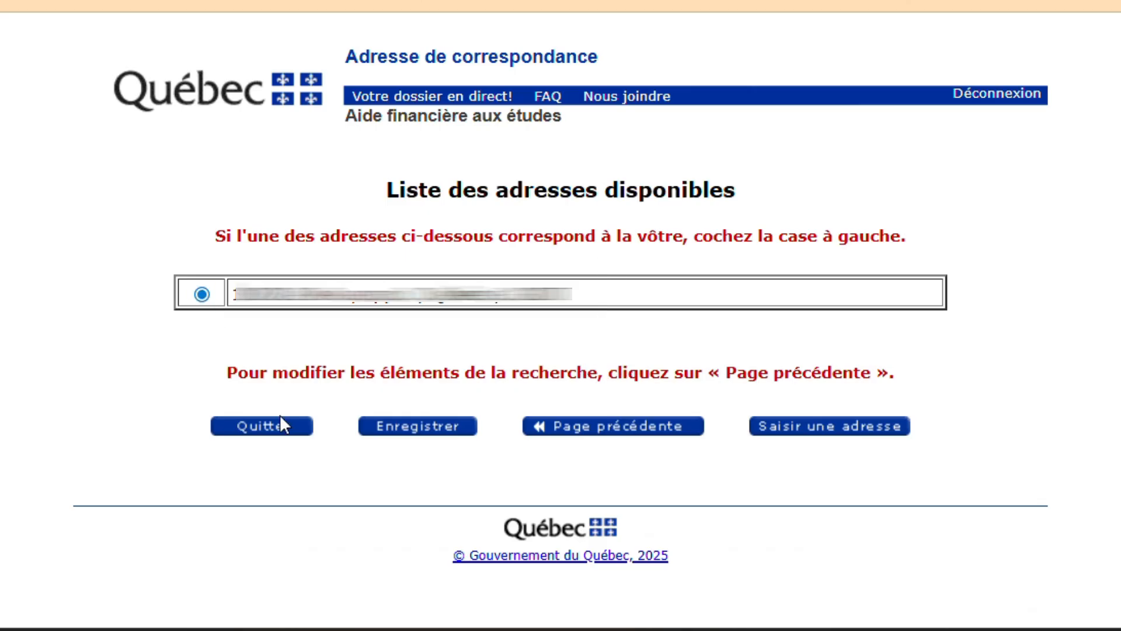
click(419, 431)
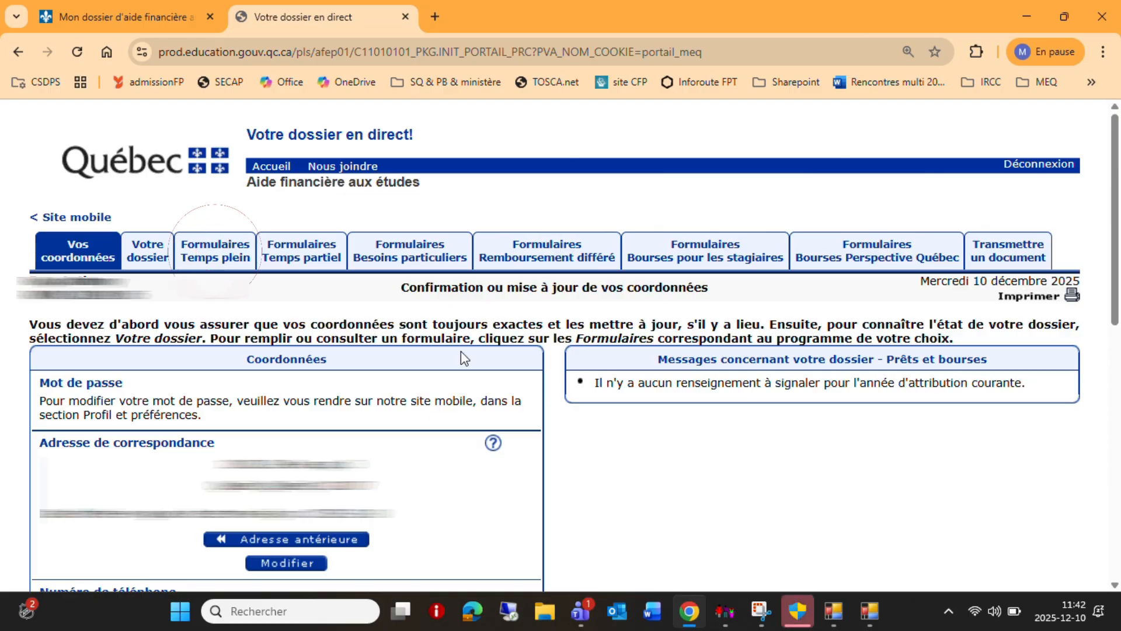
- Open the full-time 2025-2026 Demande d'aide financière form and advance past the identity and Québec residence pages
click(221, 248)
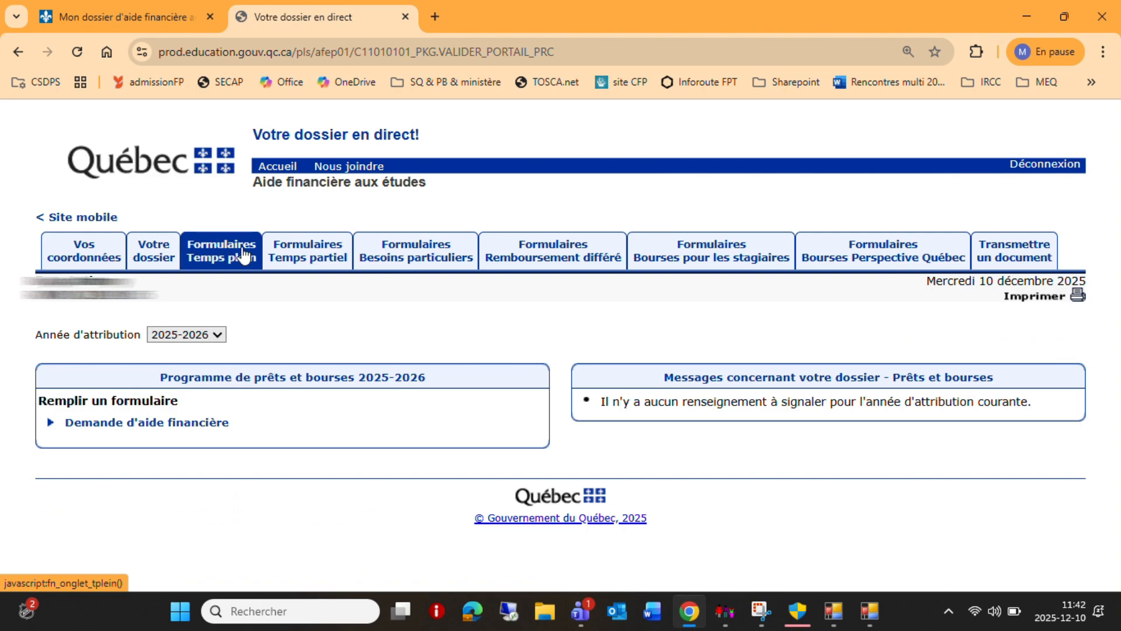
click(166, 424)
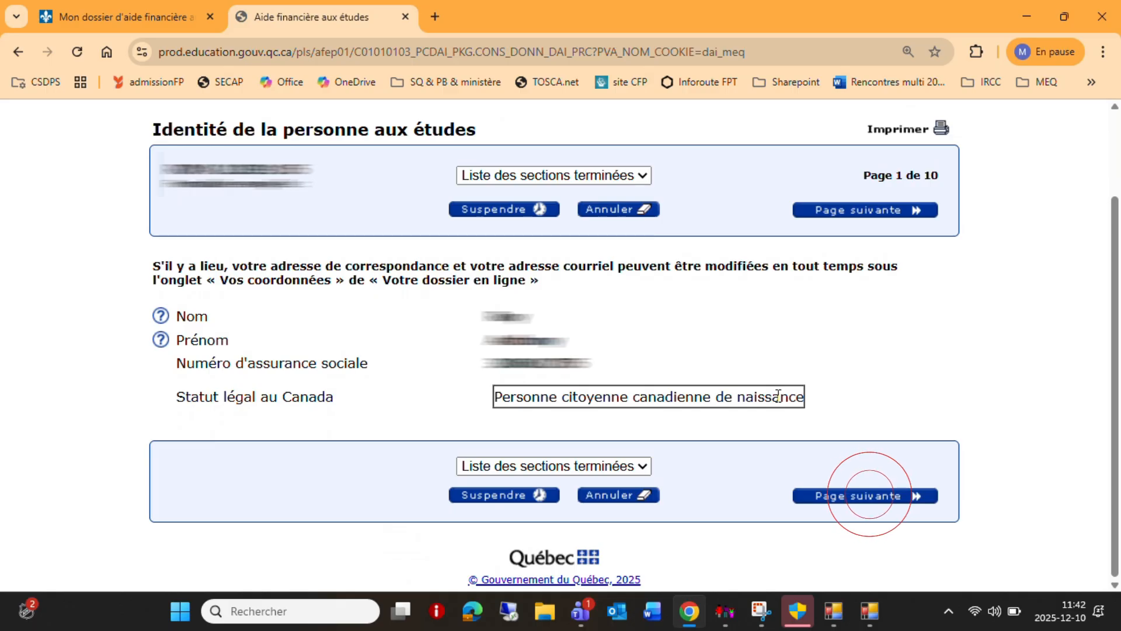
click(876, 496)
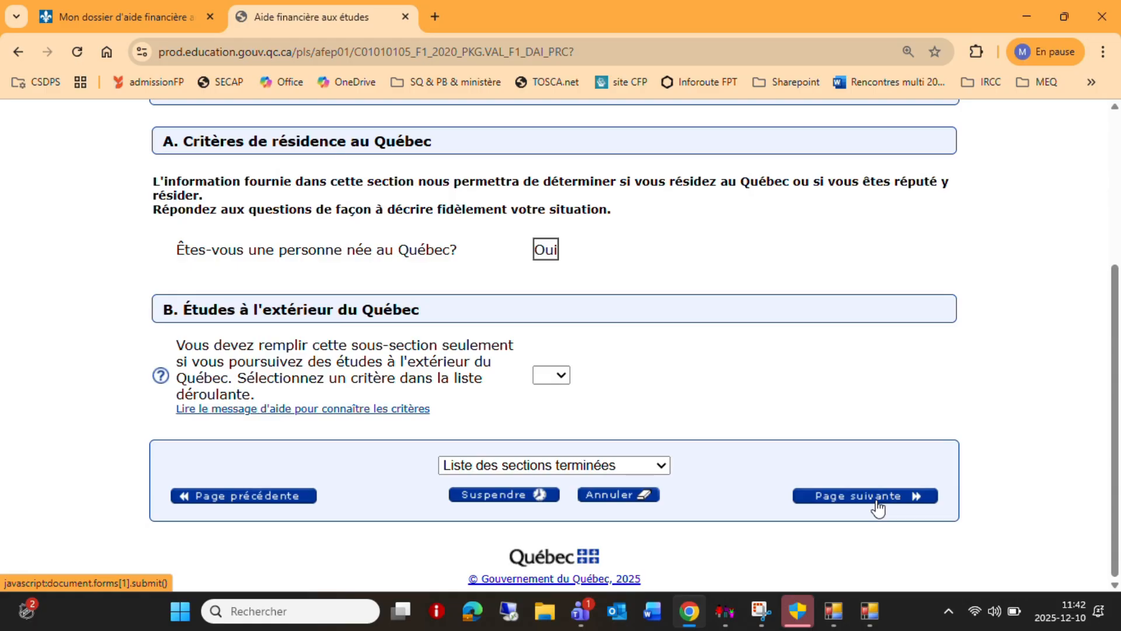
click(878, 506)
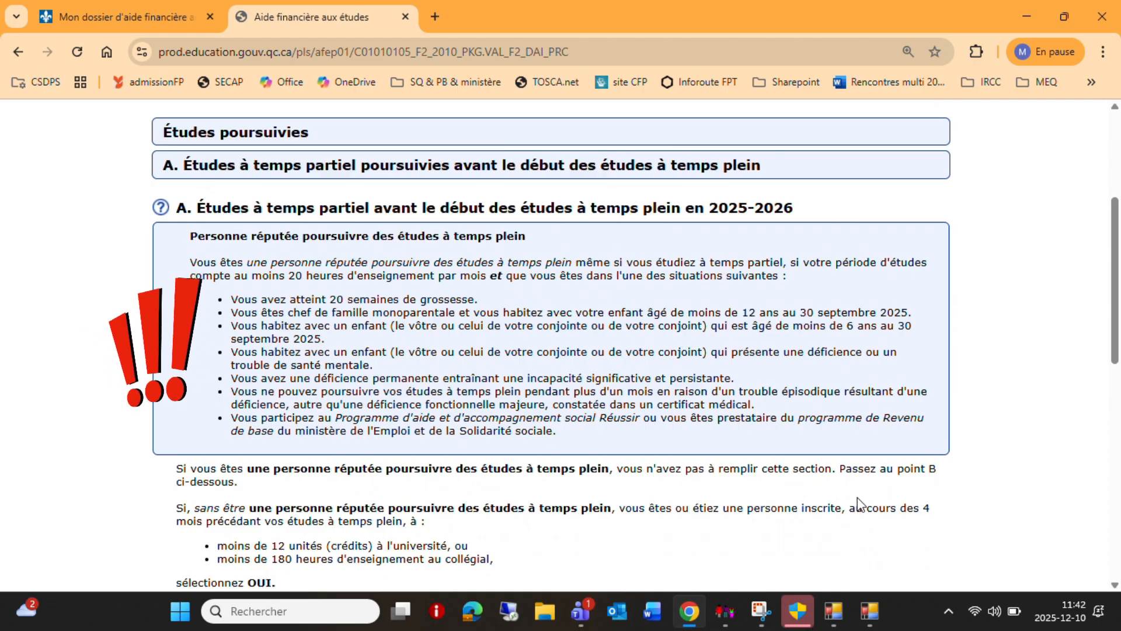
- Answer Oui to Études en cheminement continu in section C of the studies page
scroll(857, 499, down, 3)
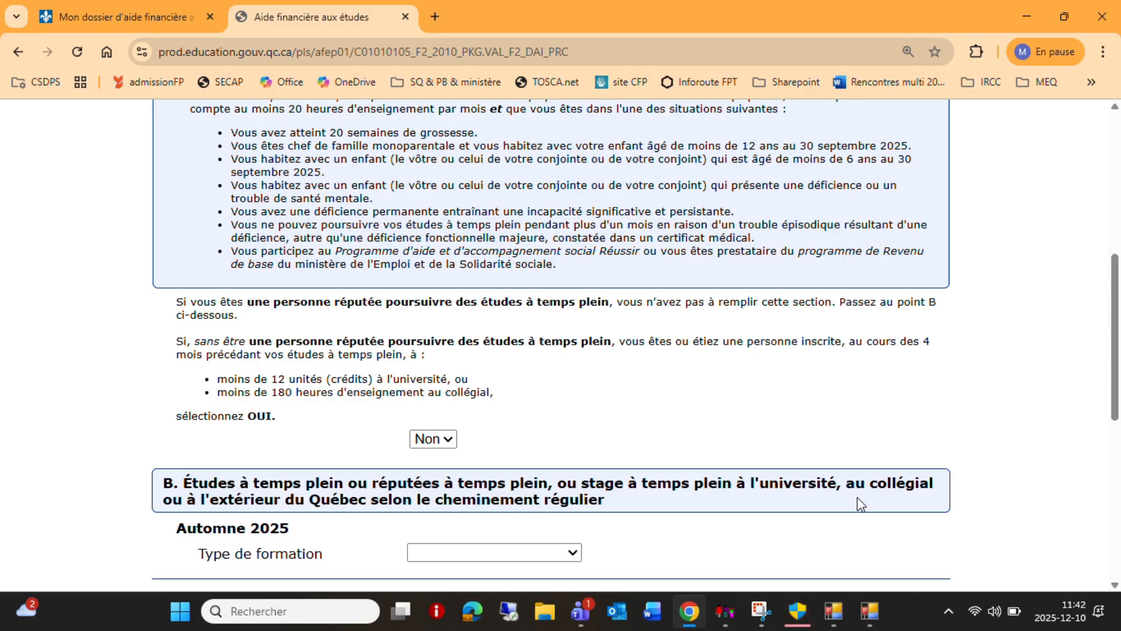
scroll(453, 229, down, 6)
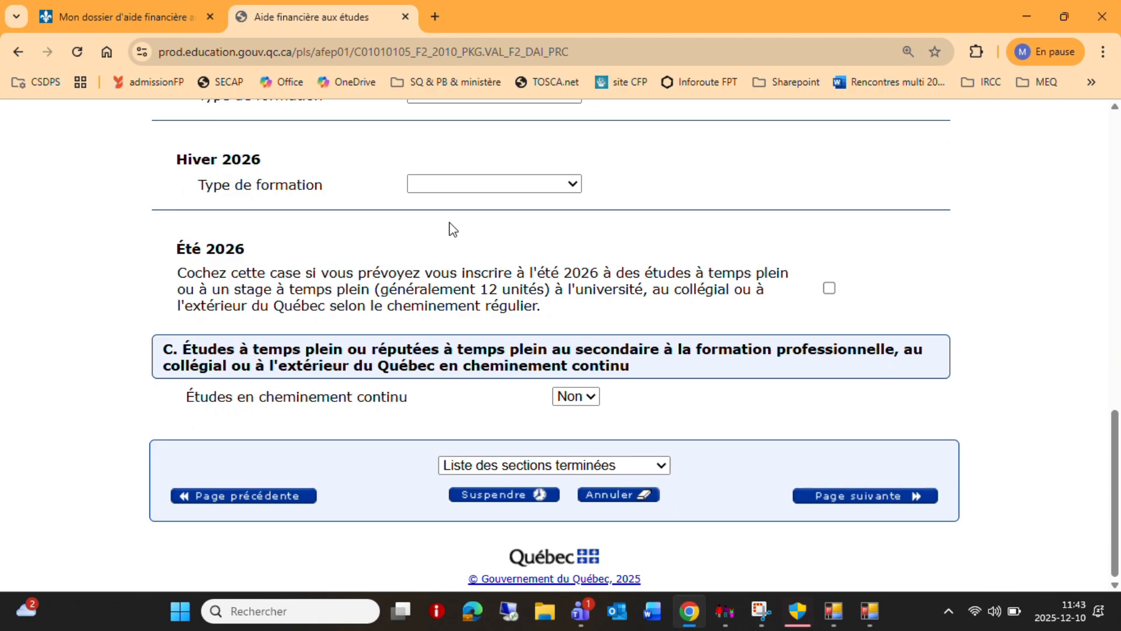
click(575, 396)
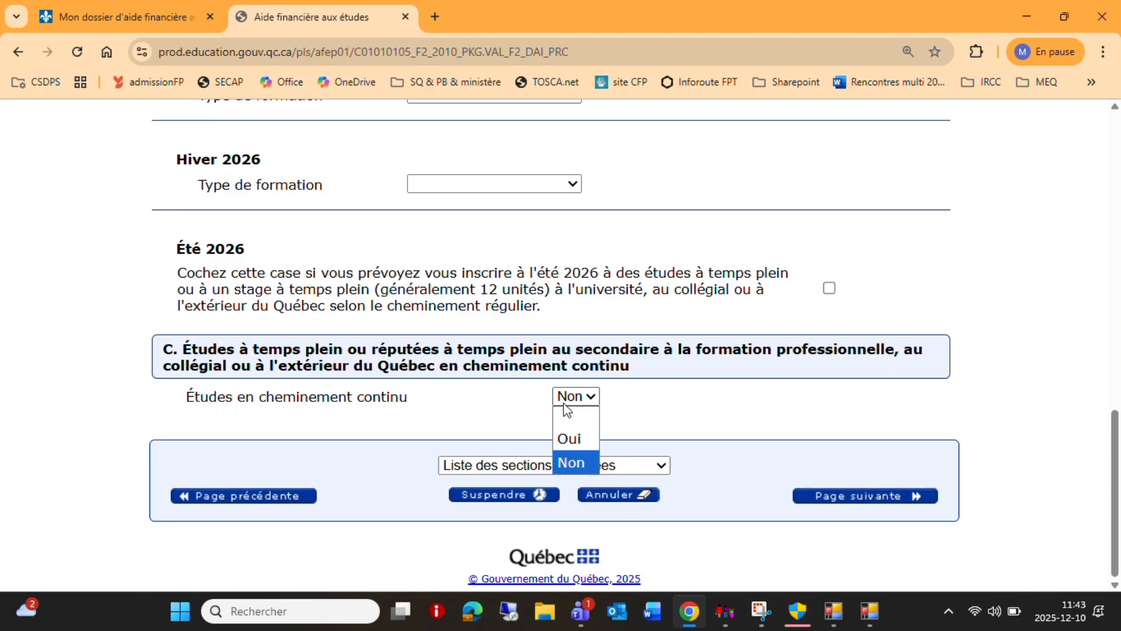
click(578, 439)
- Set the start date of the studies to 2025-12-01
scroll(579, 445, down, 10)
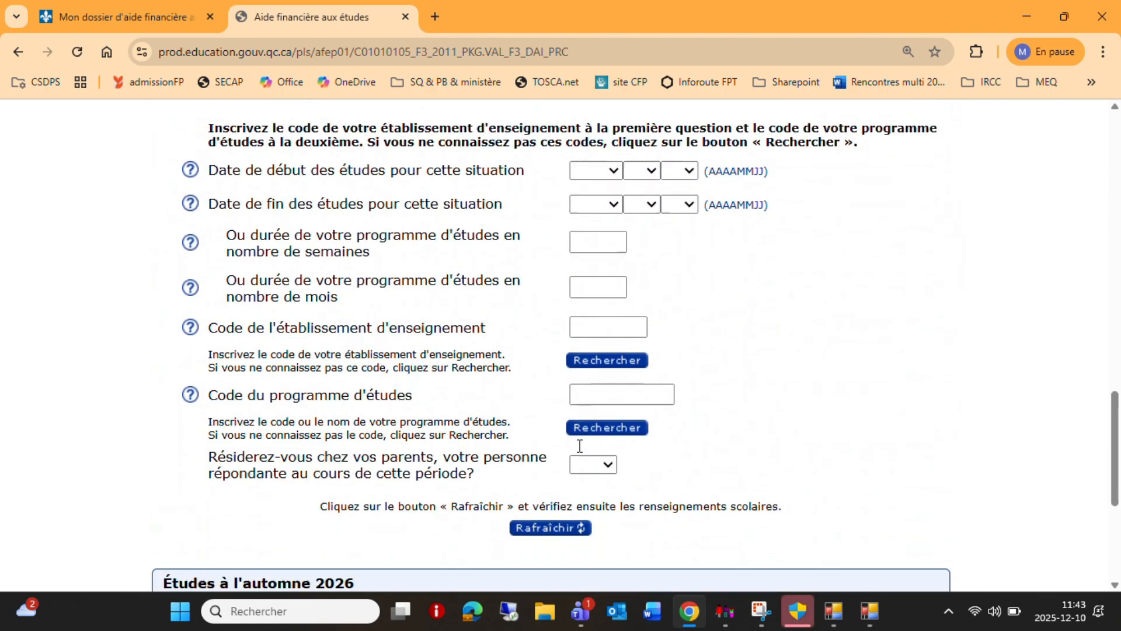
scroll(579, 446, up, 2)
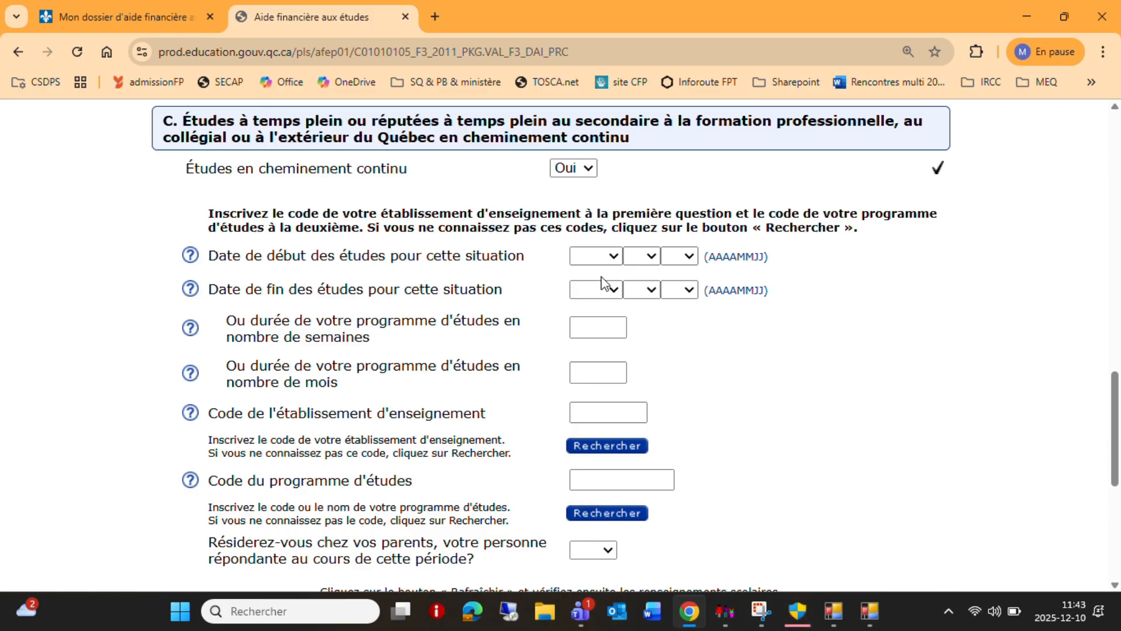
click(602, 257)
click(592, 322)
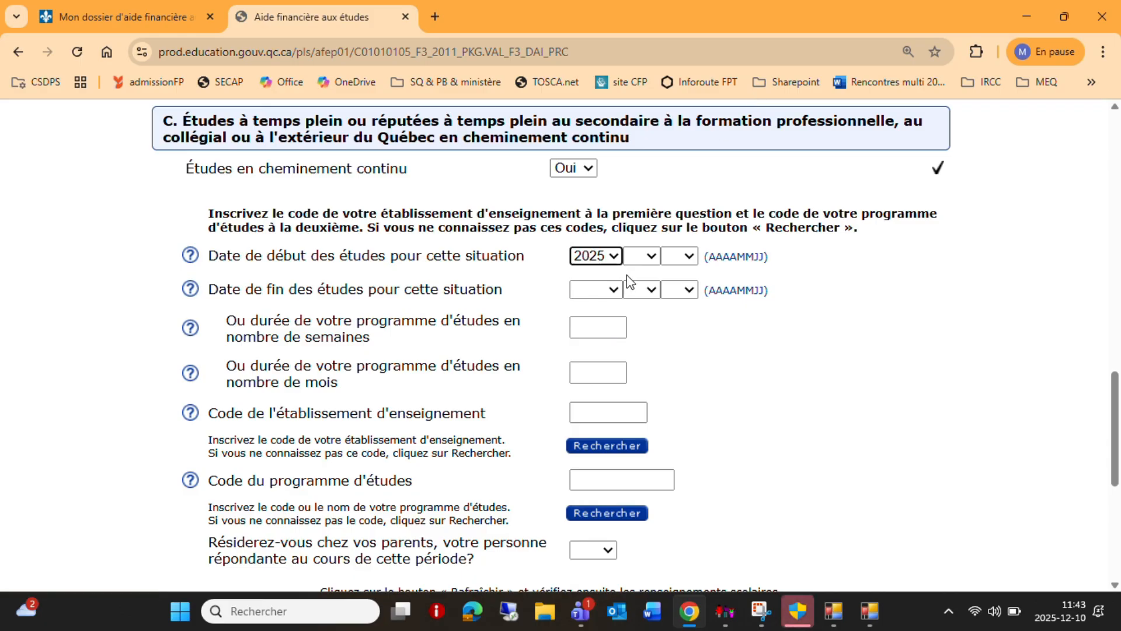
click(644, 257)
click(640, 559)
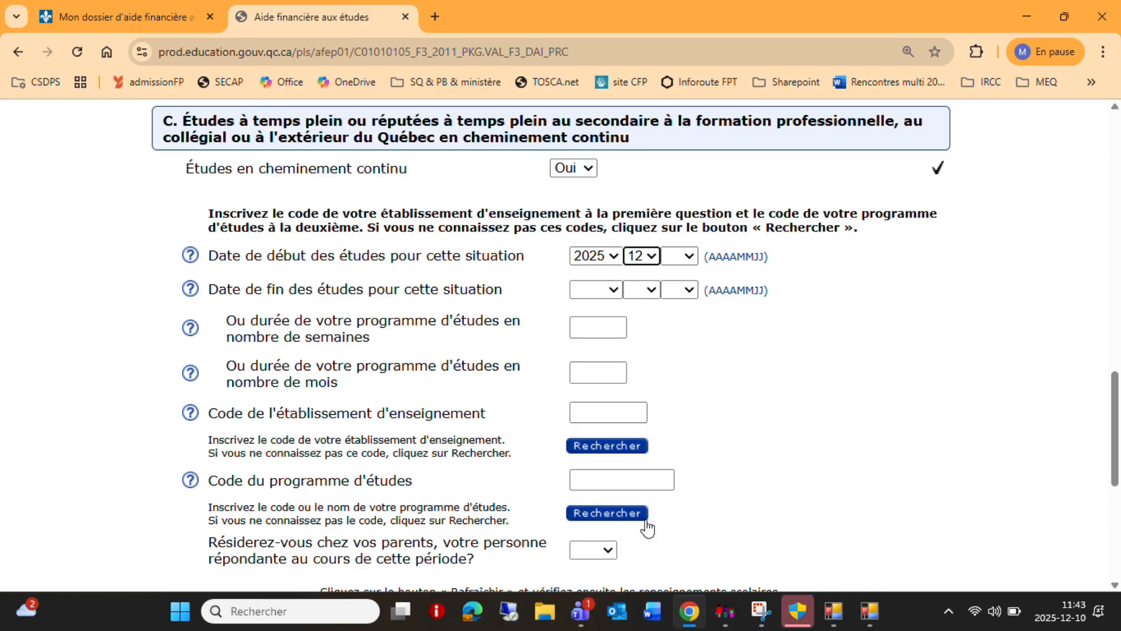
click(689, 256)
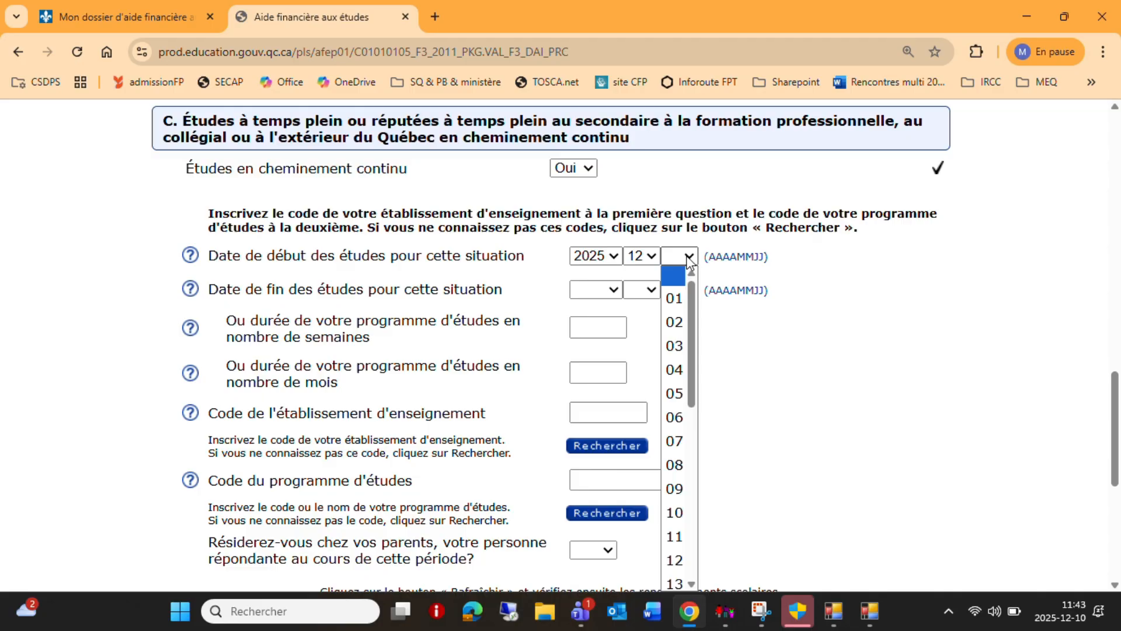
click(670, 304)
- Set the end date of the studies to 2026-06-30
click(594, 292)
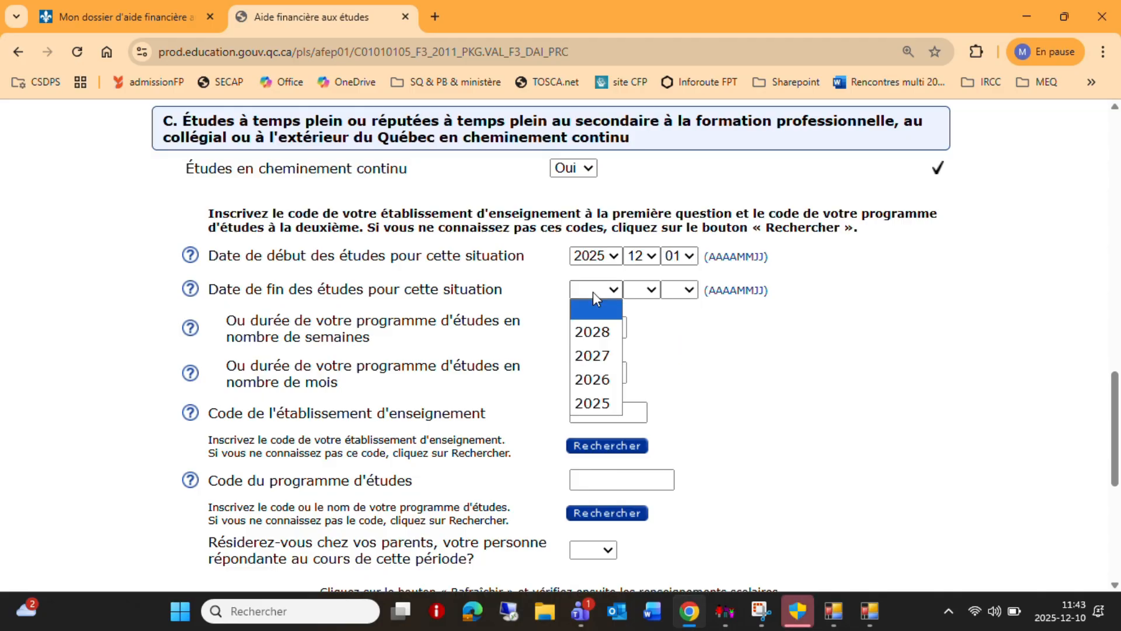
click(589, 379)
click(648, 290)
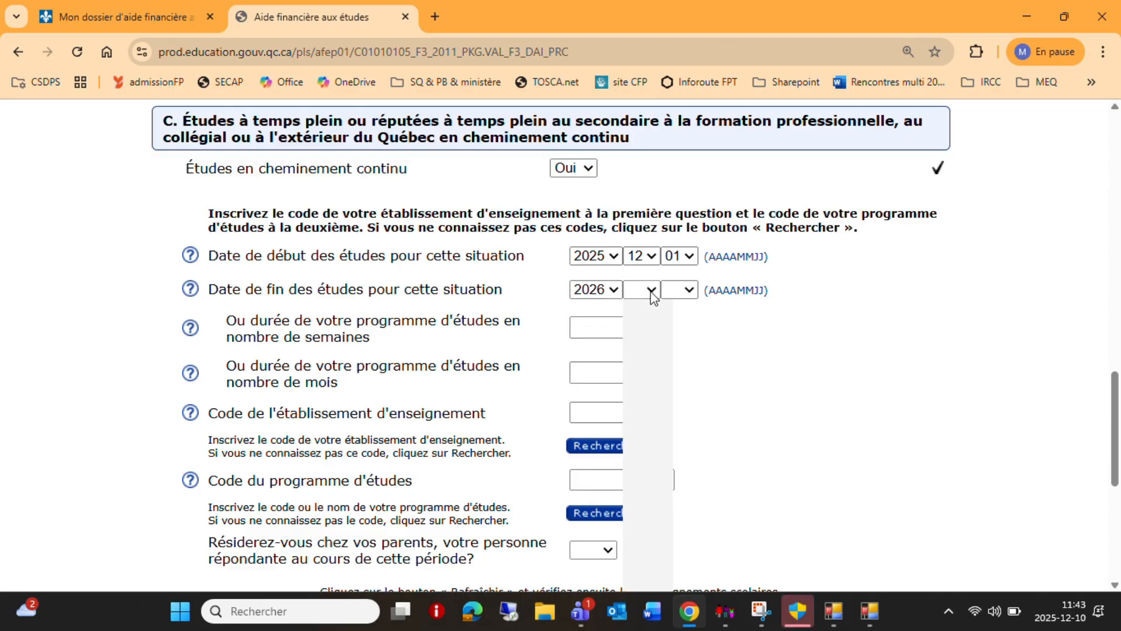
click(644, 452)
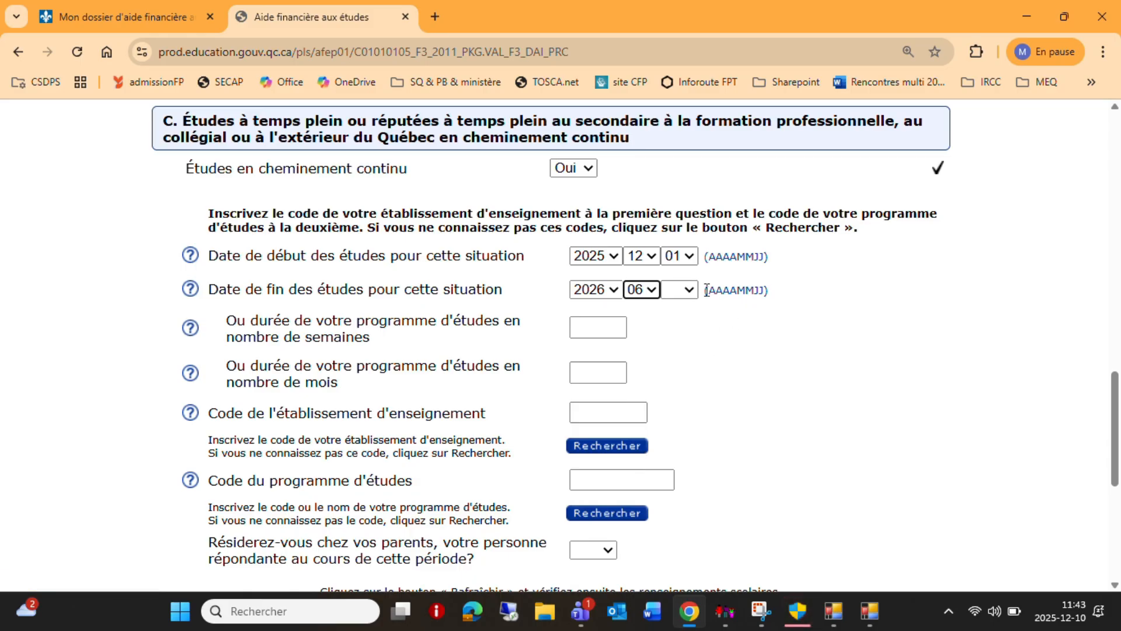
click(680, 289)
scroll(671, 408, down, 5)
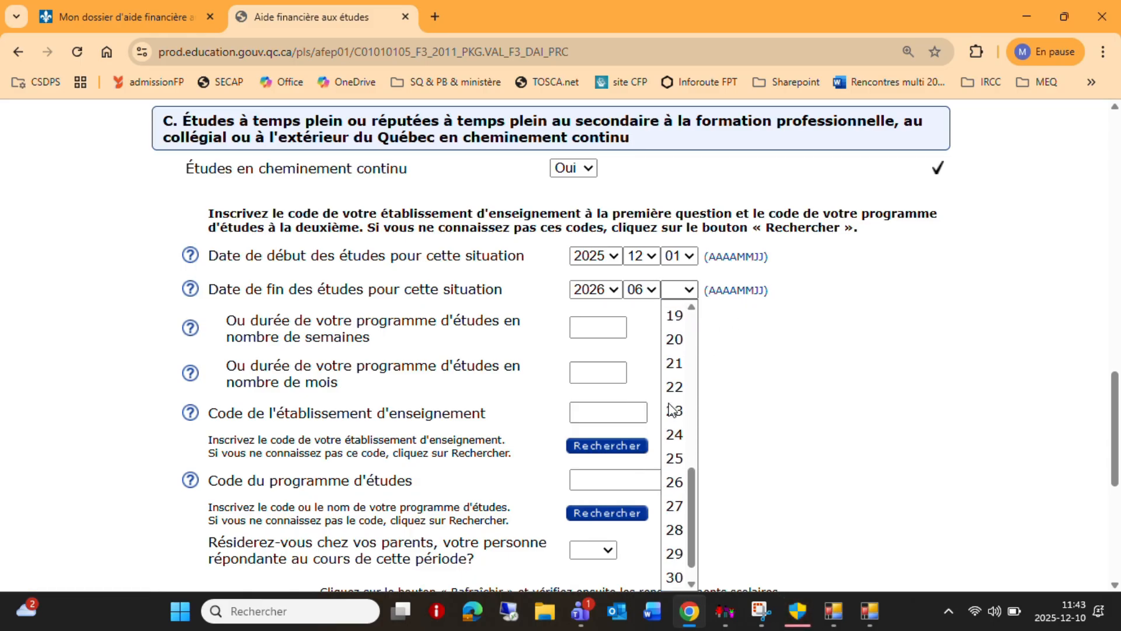
click(672, 554)
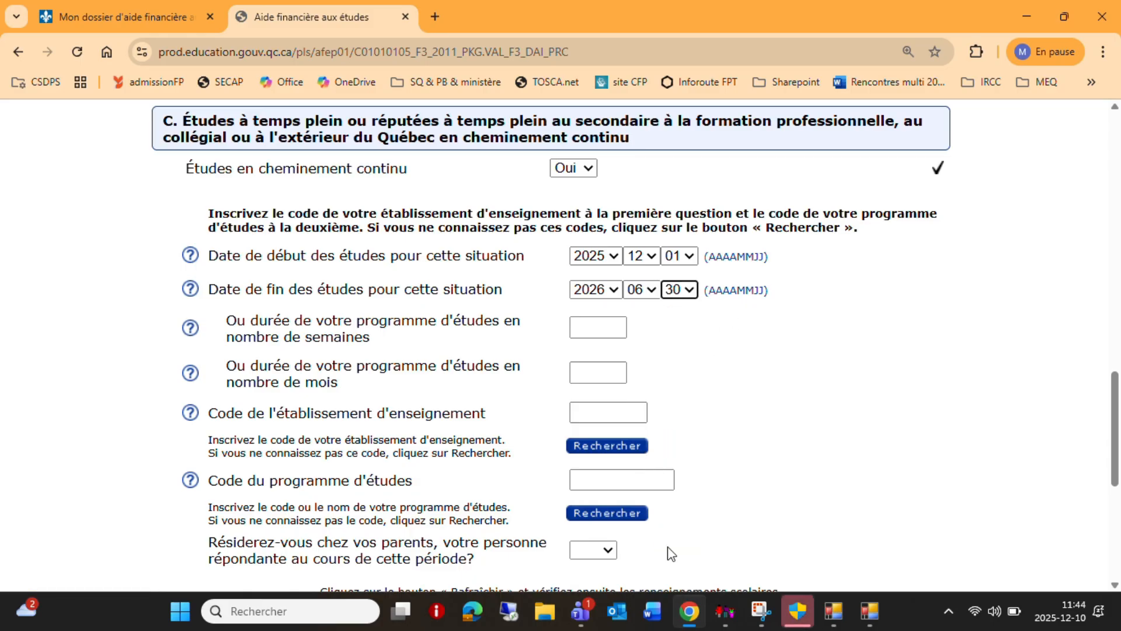
- Enter 734451 as the educational institution code and look up the institution
scroll(665, 550, down, 1)
click(606, 357)
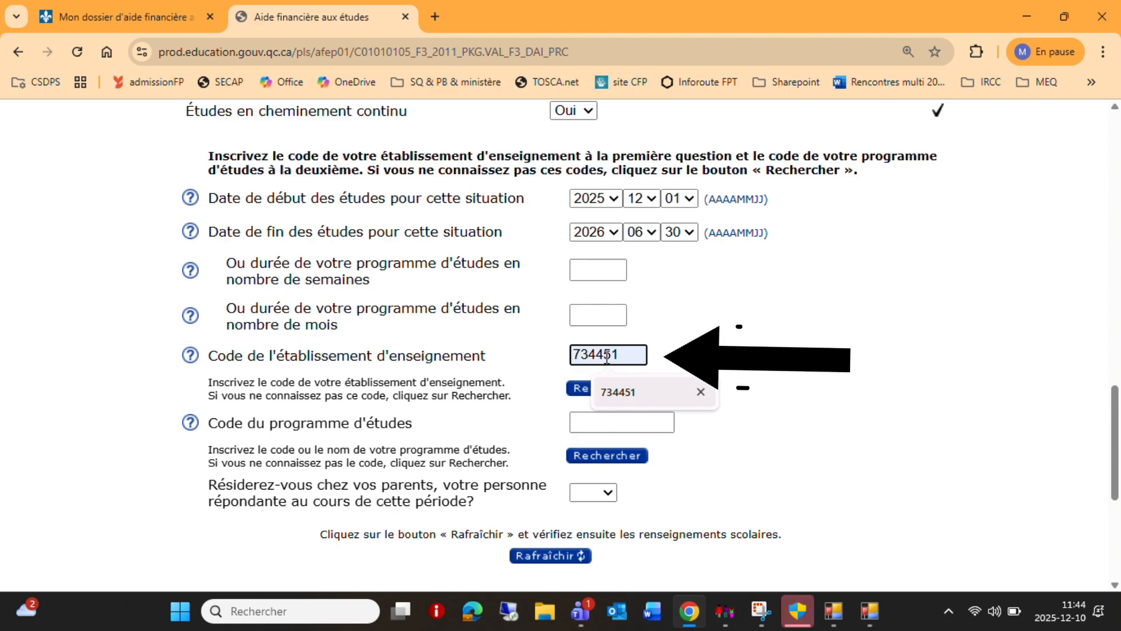
click(618, 392)
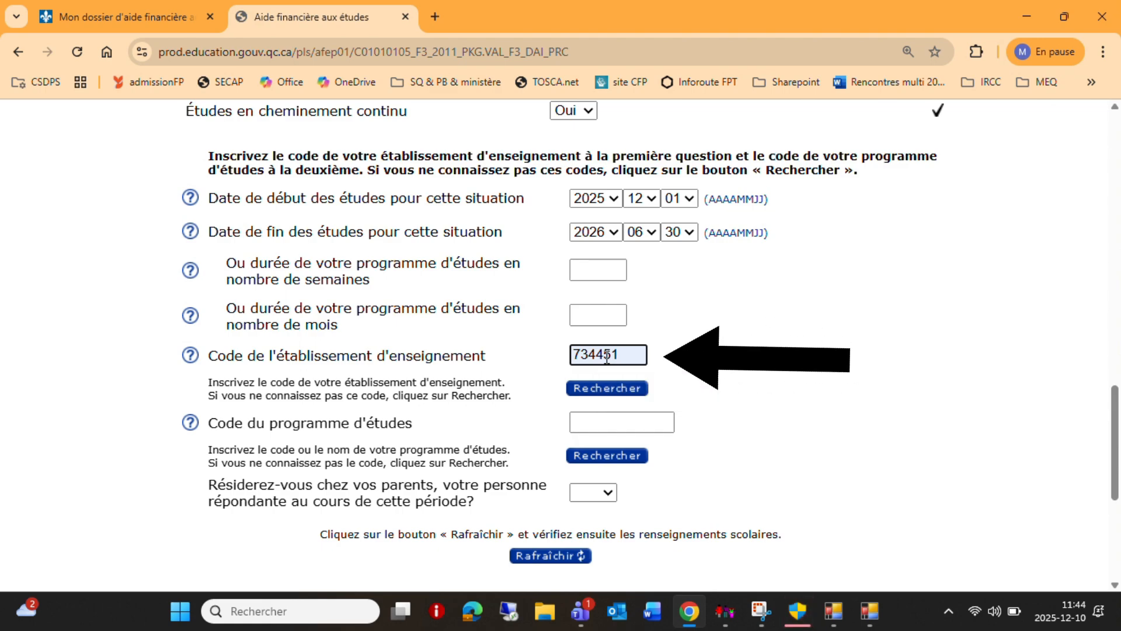
click(604, 388)
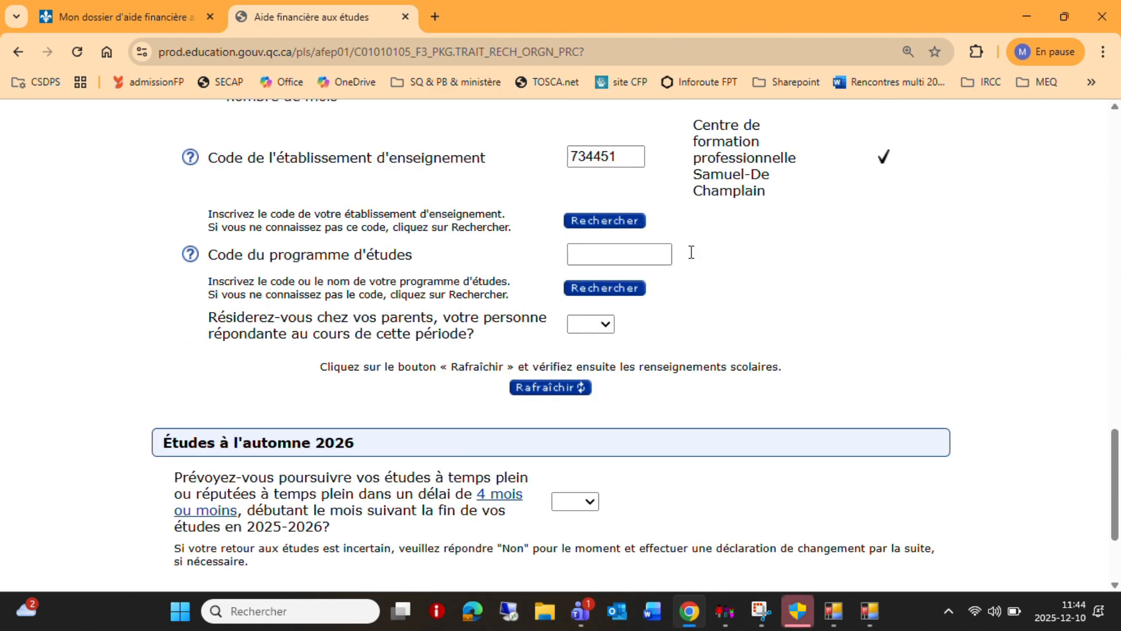
- Enter study program code 05333, answer Non to residing with the parents, and refresh the school information
click(643, 250)
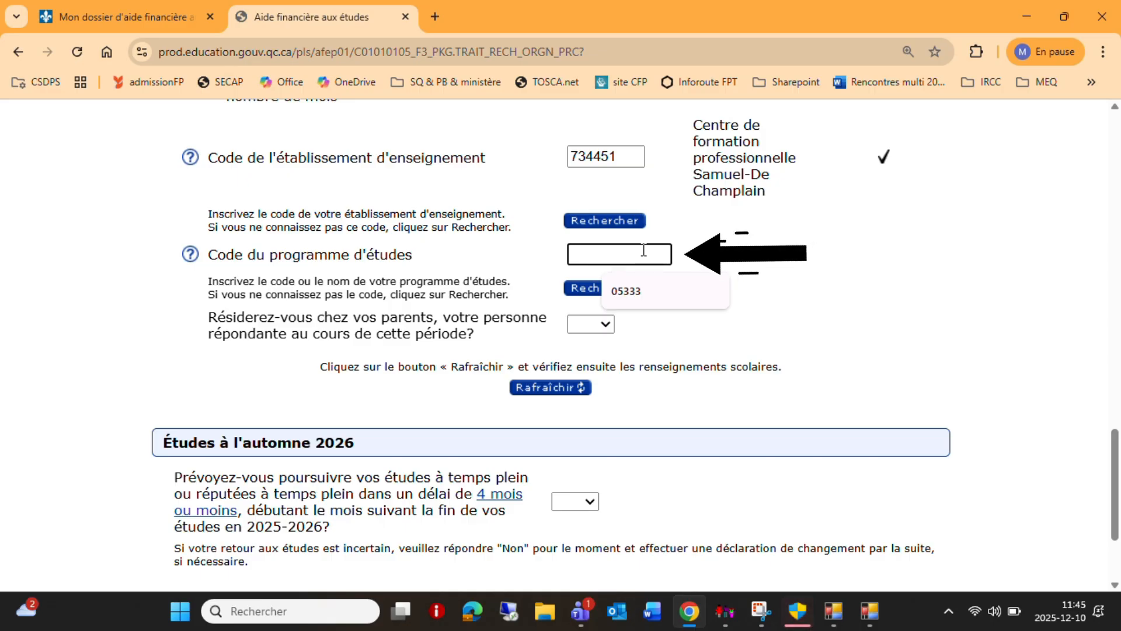
key(Down)
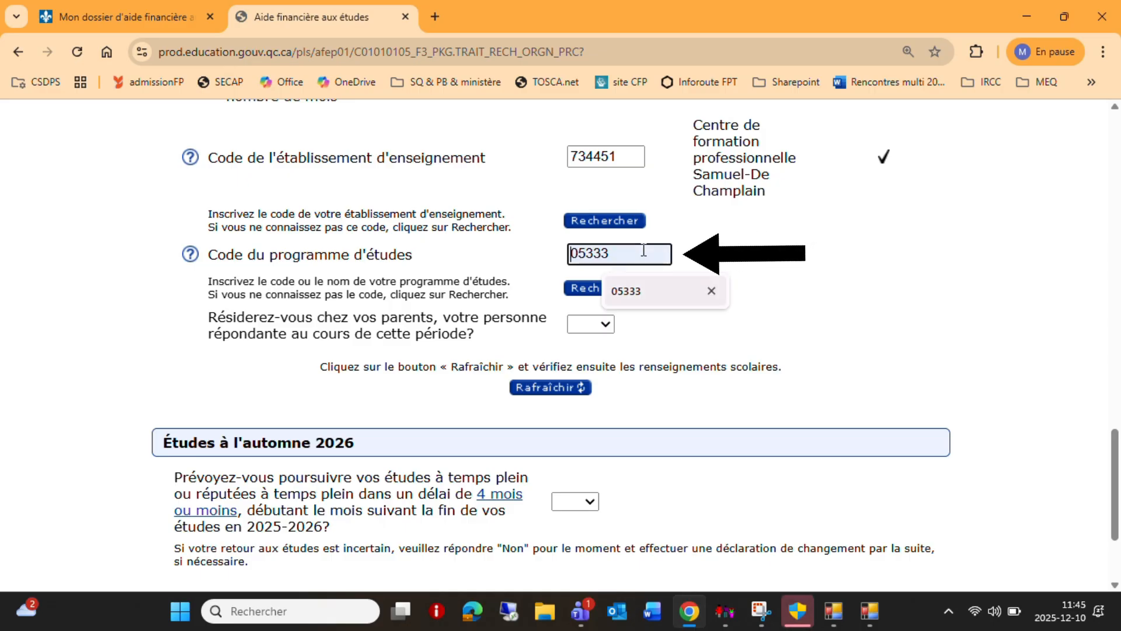
key(Return)
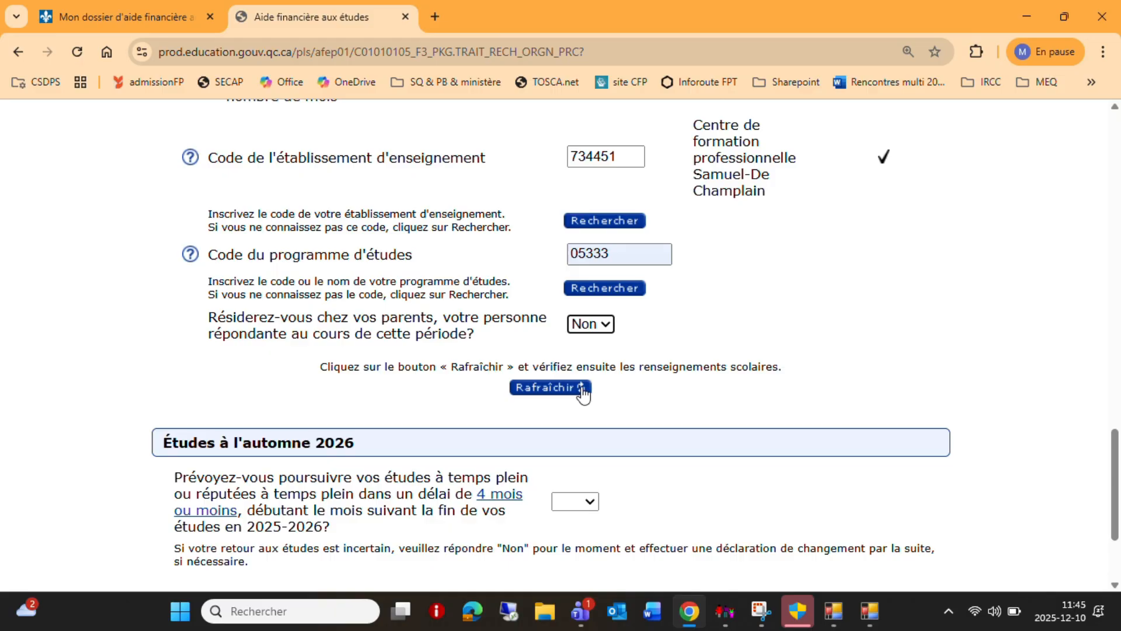
click(584, 388)
- Answer Oui to continuing full-time studies in autumn 2026 and advance to the following form page
scroll(578, 392, down, 15)
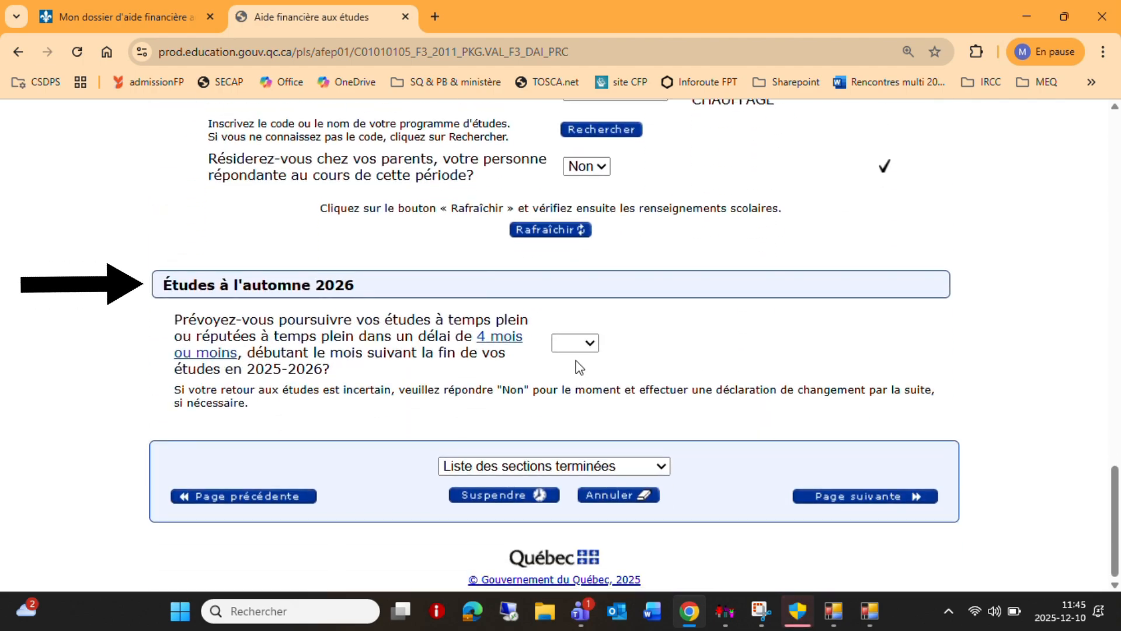
click(573, 343)
click(568, 385)
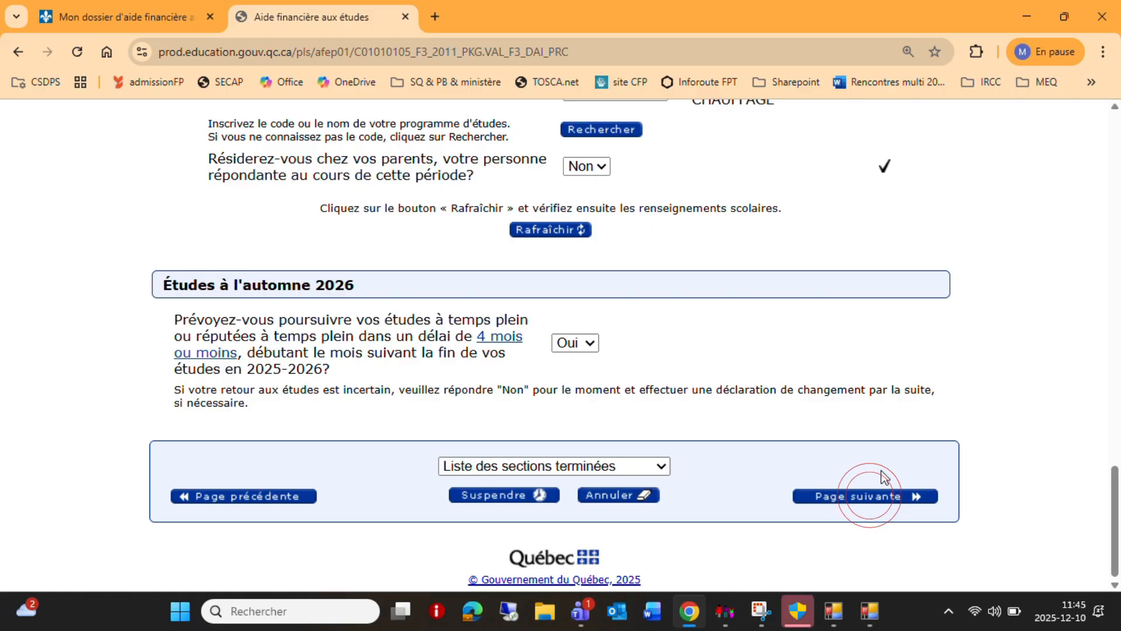
click(864, 496)
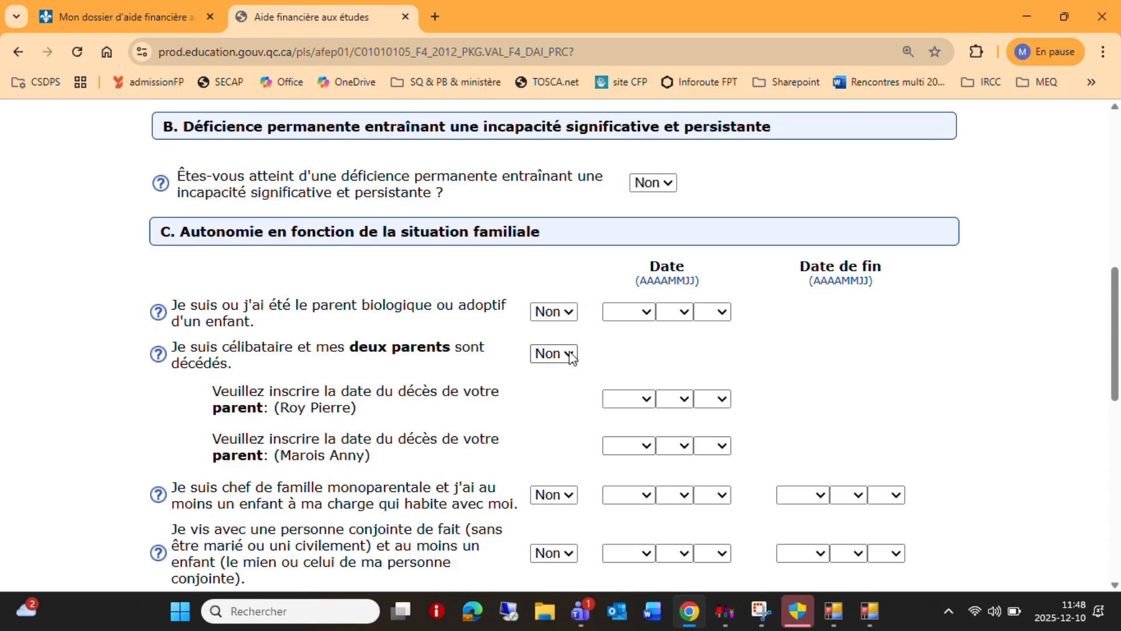
- Review the disability, family, studies and special-situation questions, leave their answers at Non, and advance to the other financial support programs page
scroll(612, 326, down, 1)
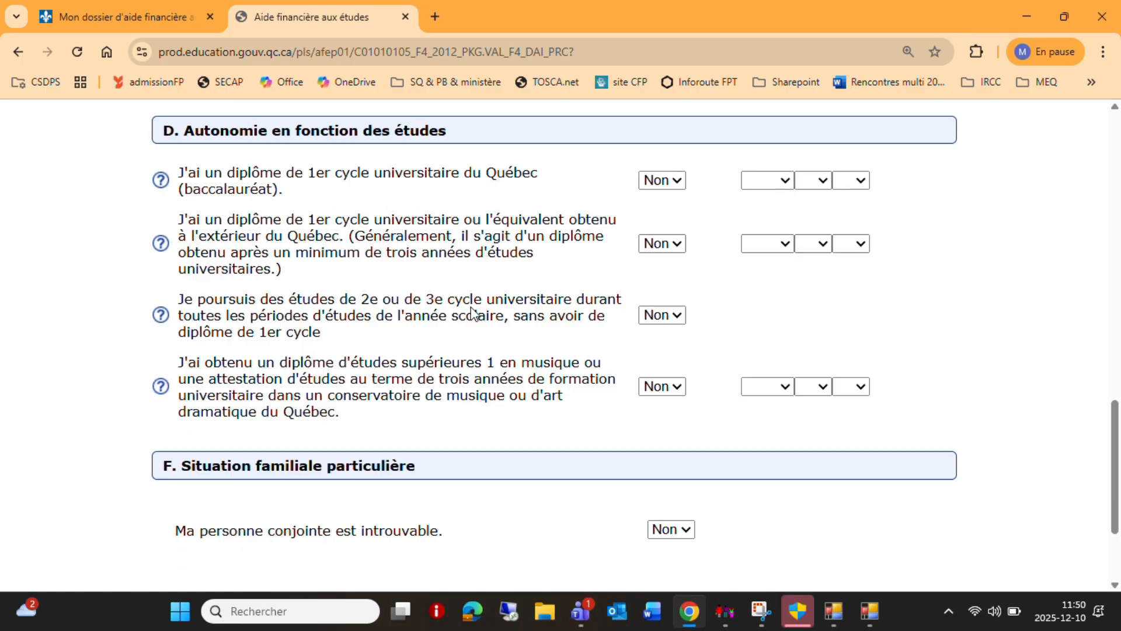
scroll(471, 313, down, 1)
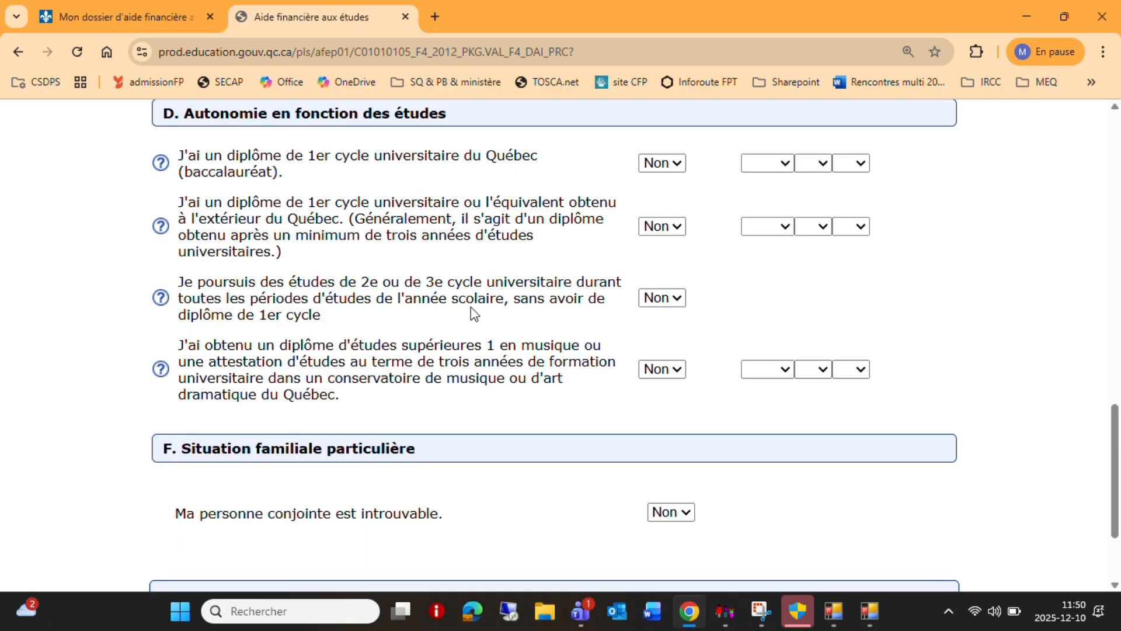
scroll(470, 306, down, 1)
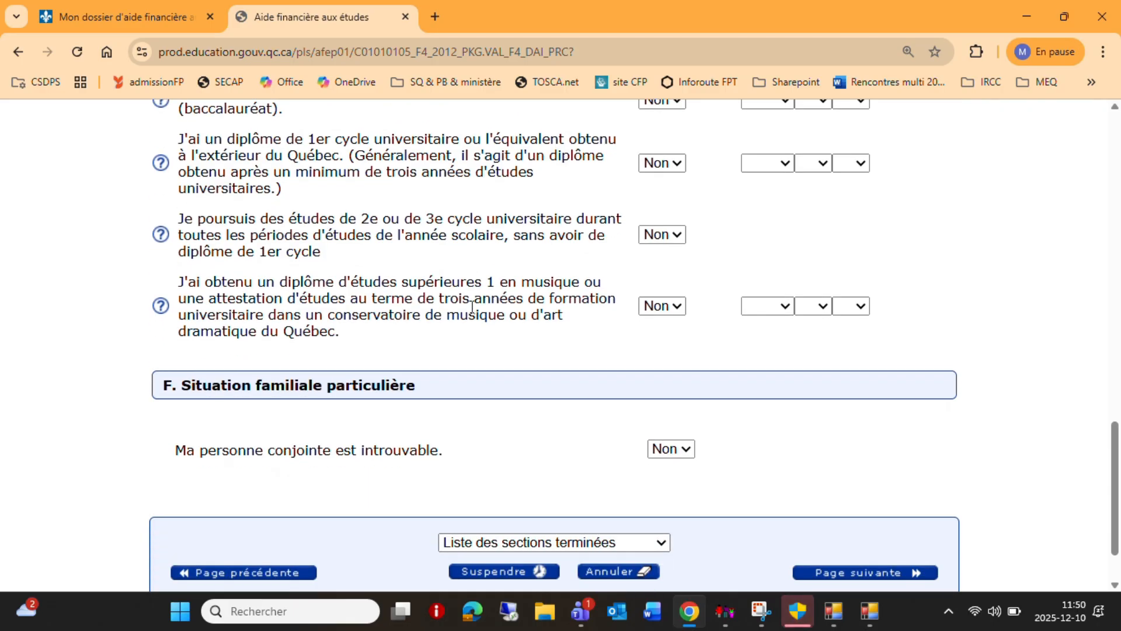
scroll(471, 307, down, 1)
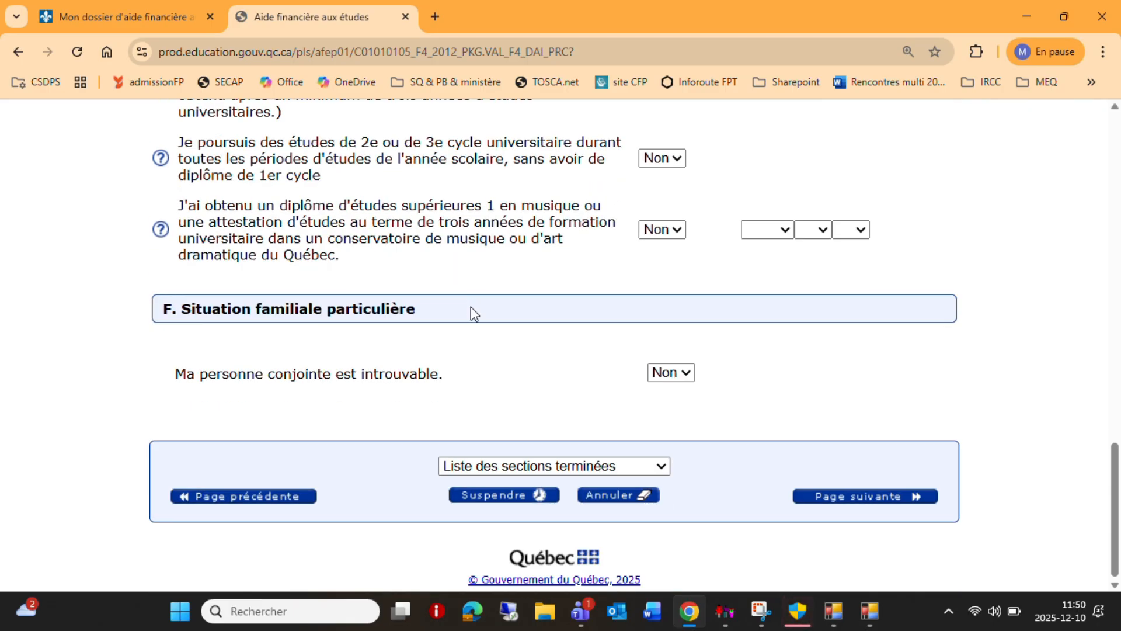
click(870, 495)
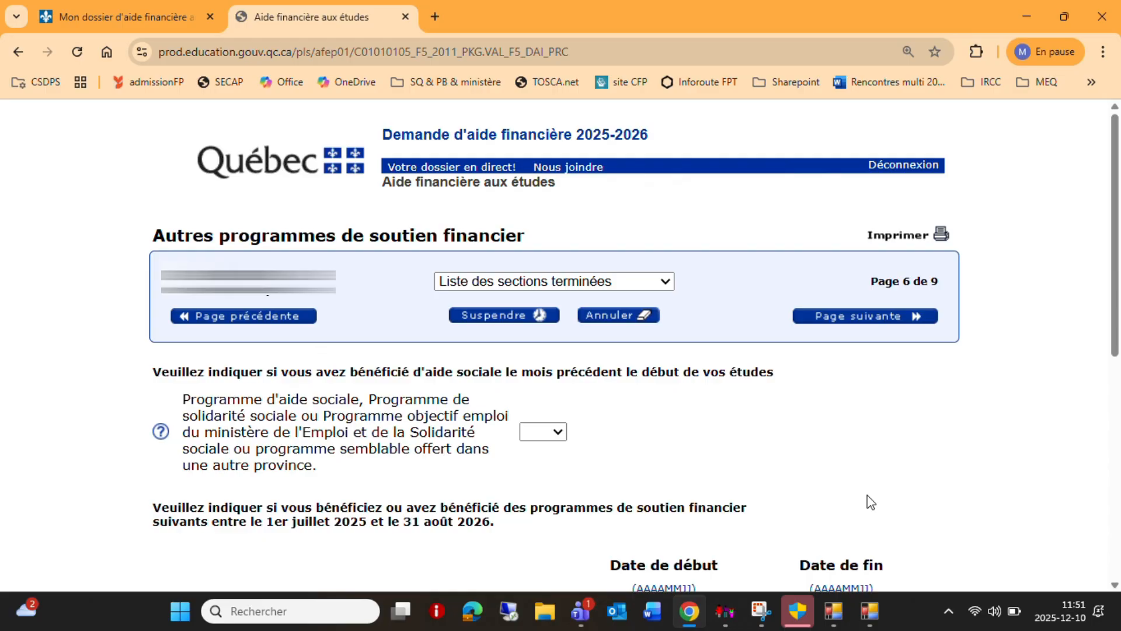
- Answer Non to the social assistance question and both workforce training measures, and advance to the financial resources page
scroll(870, 502, down, 5)
click(556, 380)
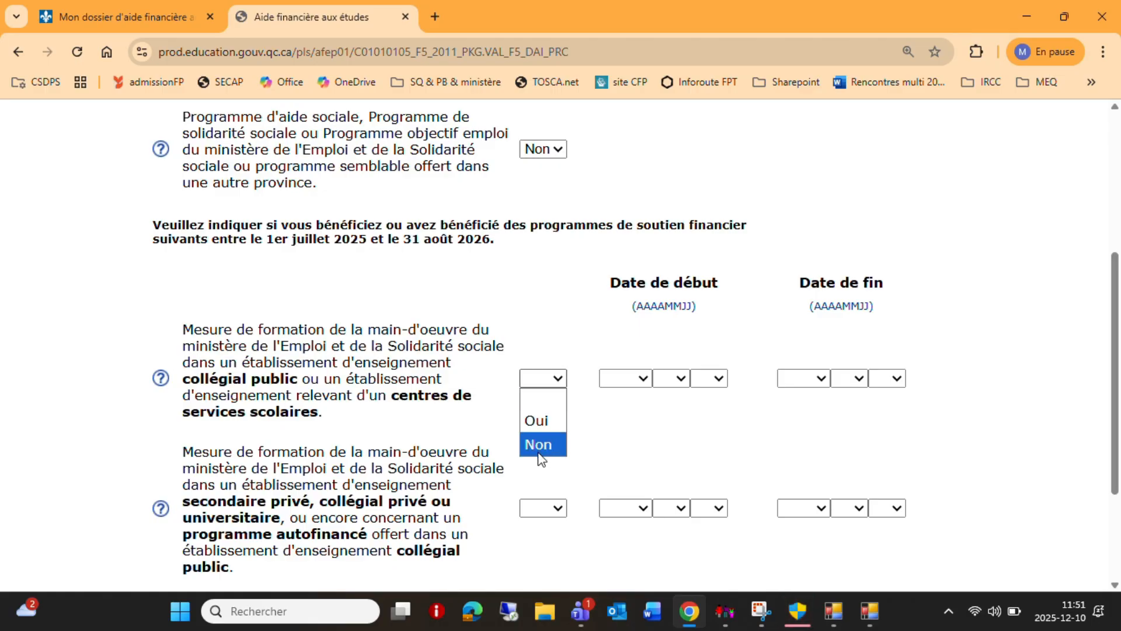
click(538, 452)
scroll(538, 452, down, 2)
click(549, 379)
click(549, 379)
click(550, 378)
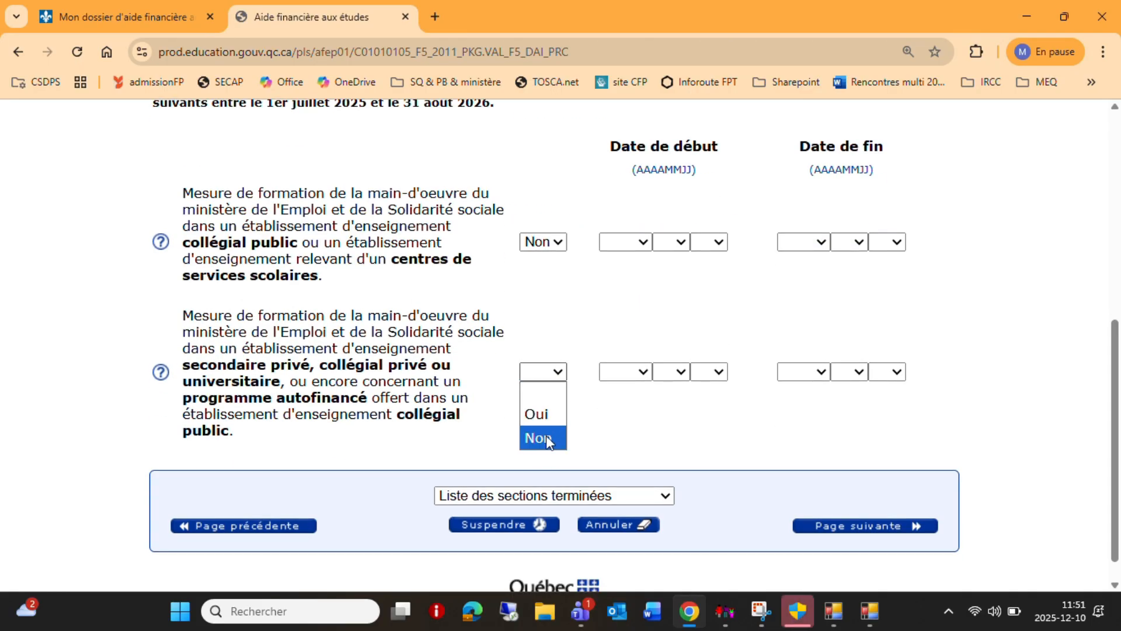
click(546, 436)
click(867, 525)
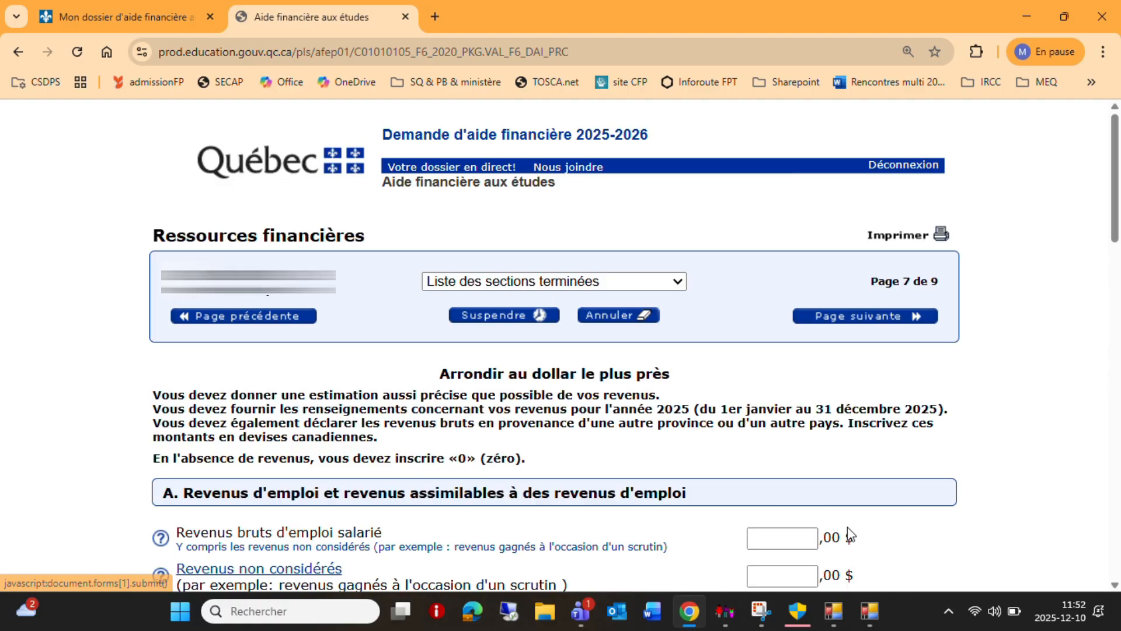
- Enter 37408 as gross employment income and 0 for the other income sources, and advance to the declaration page
scroll(847, 530, down, 6)
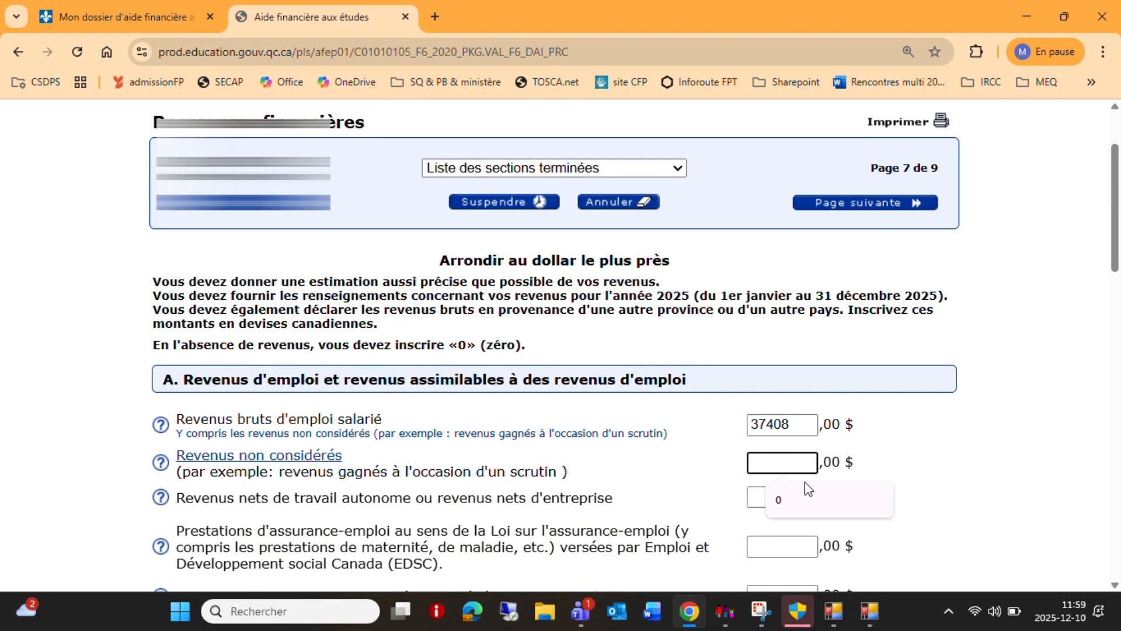
text(0)
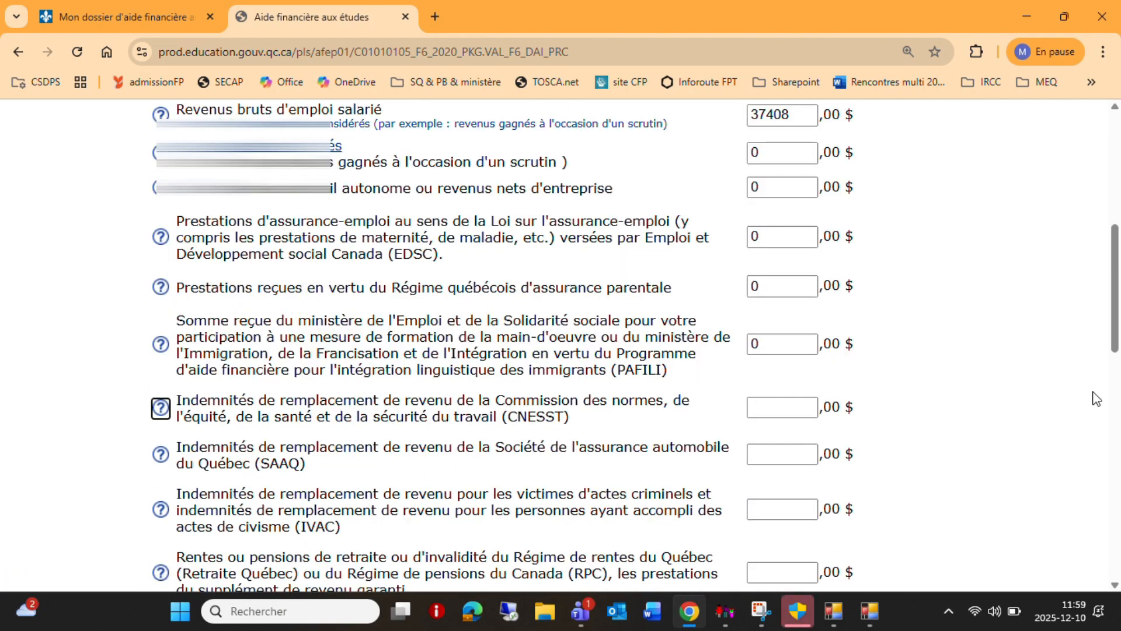
text(	0	0	0	0	0	0	0	0	0	0	0	0	0	0	0	0)
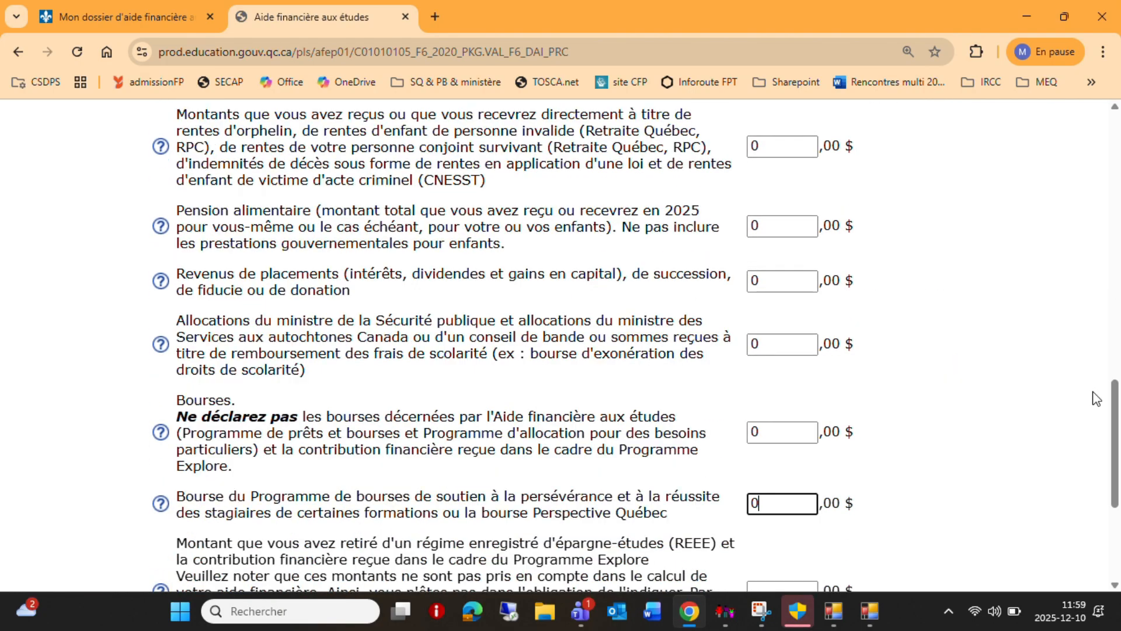
click(884, 496)
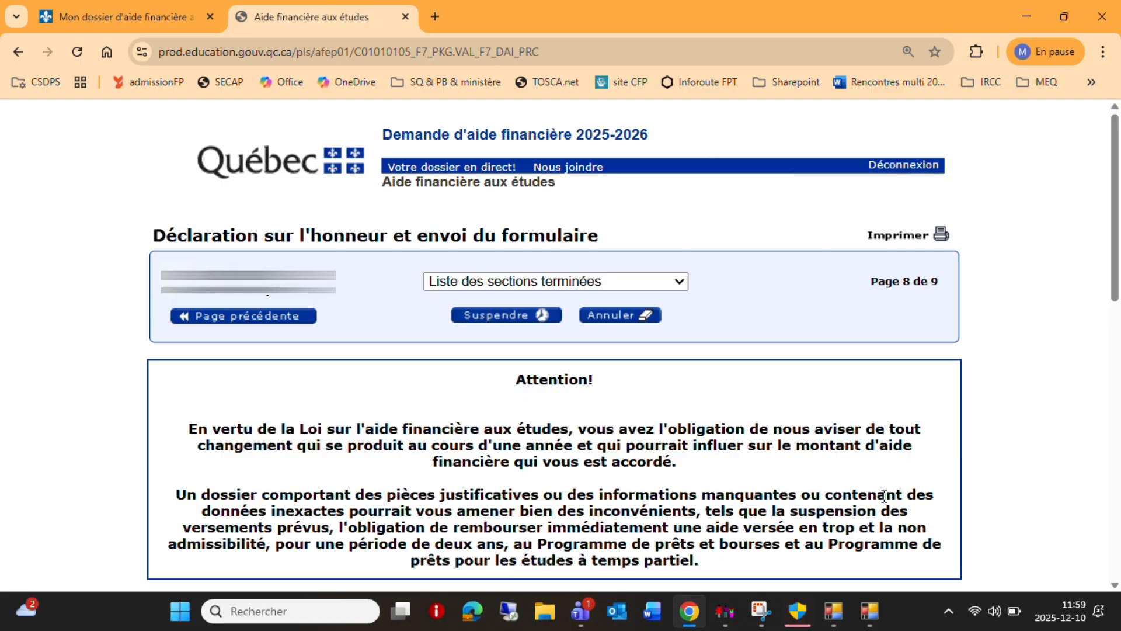
- Answer Oui to the declaration of honour, submit the application form, and confirm sending it
click(245, 315)
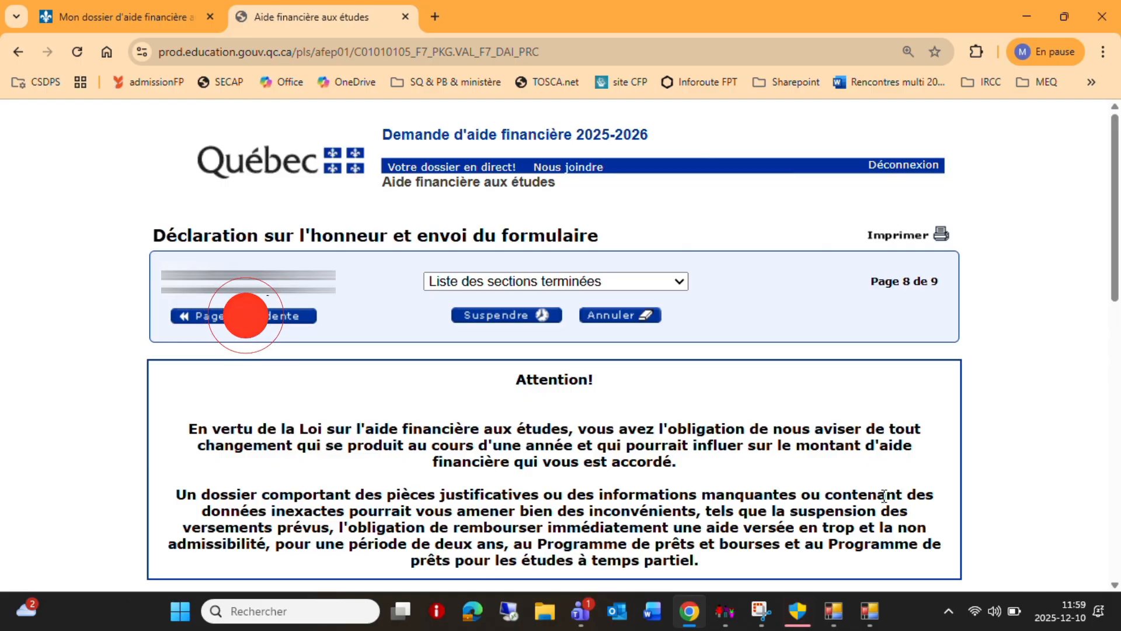
scroll(885, 496, down, 6)
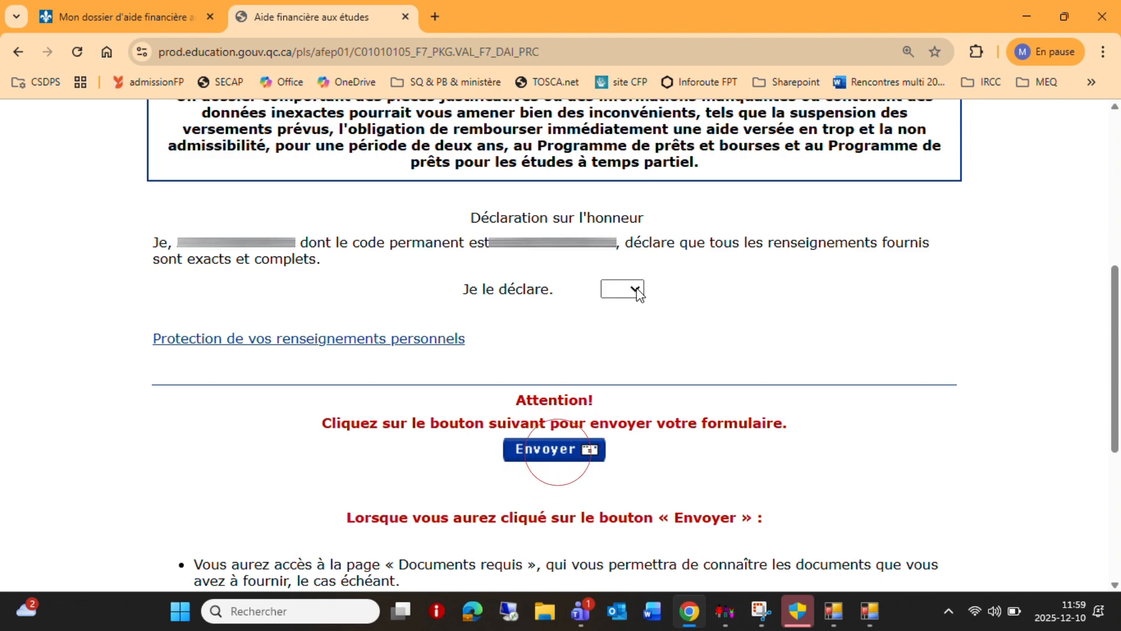
click(639, 293)
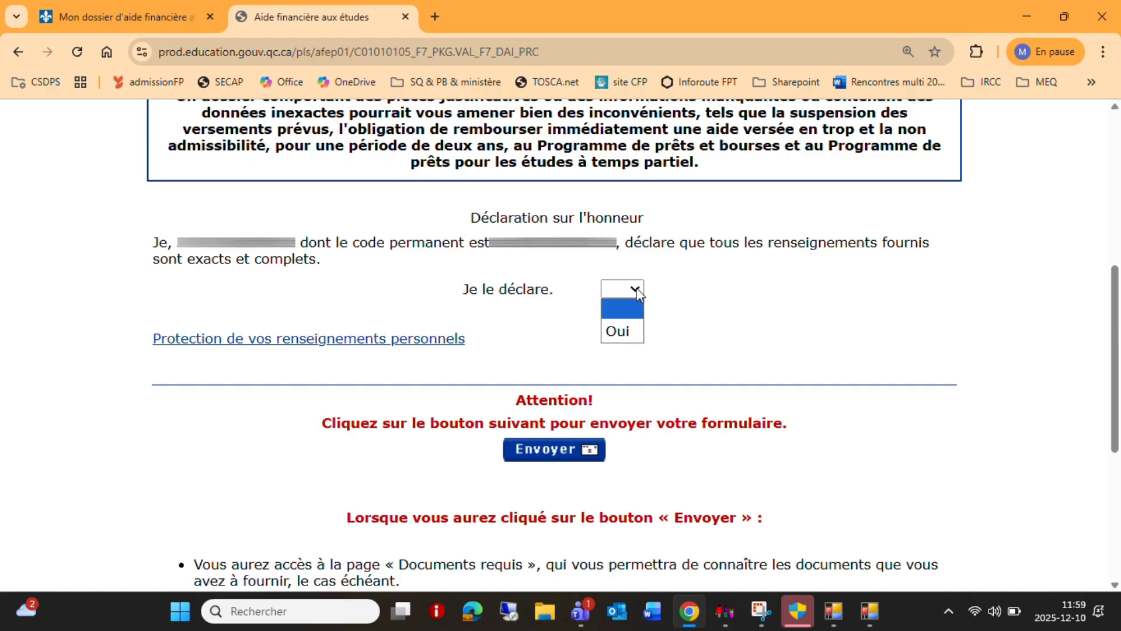
click(625, 330)
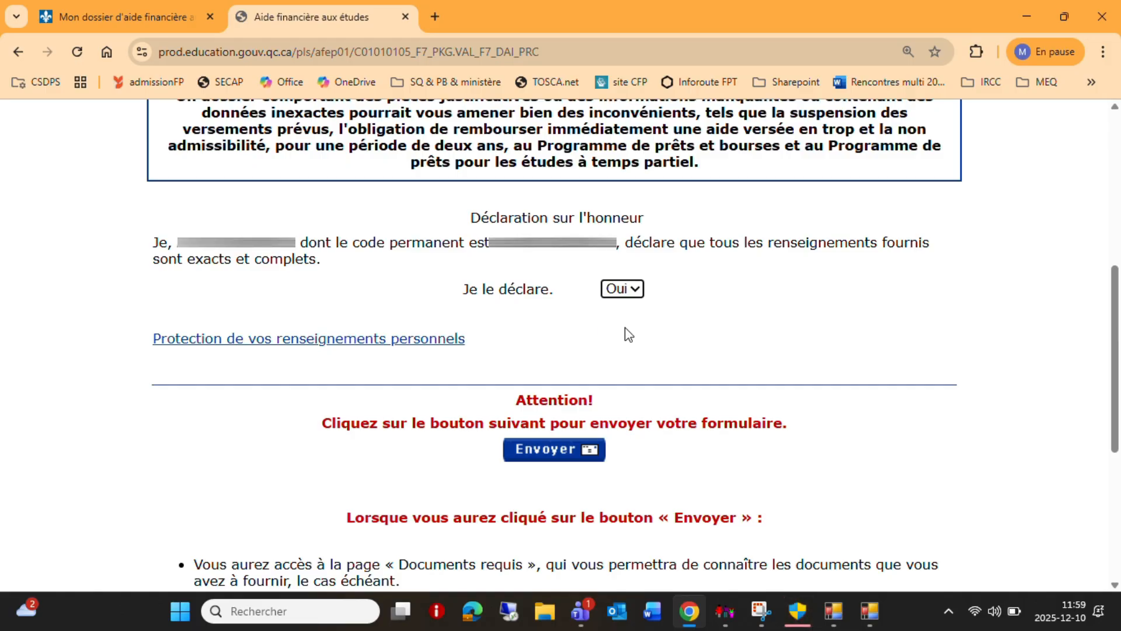
click(549, 460)
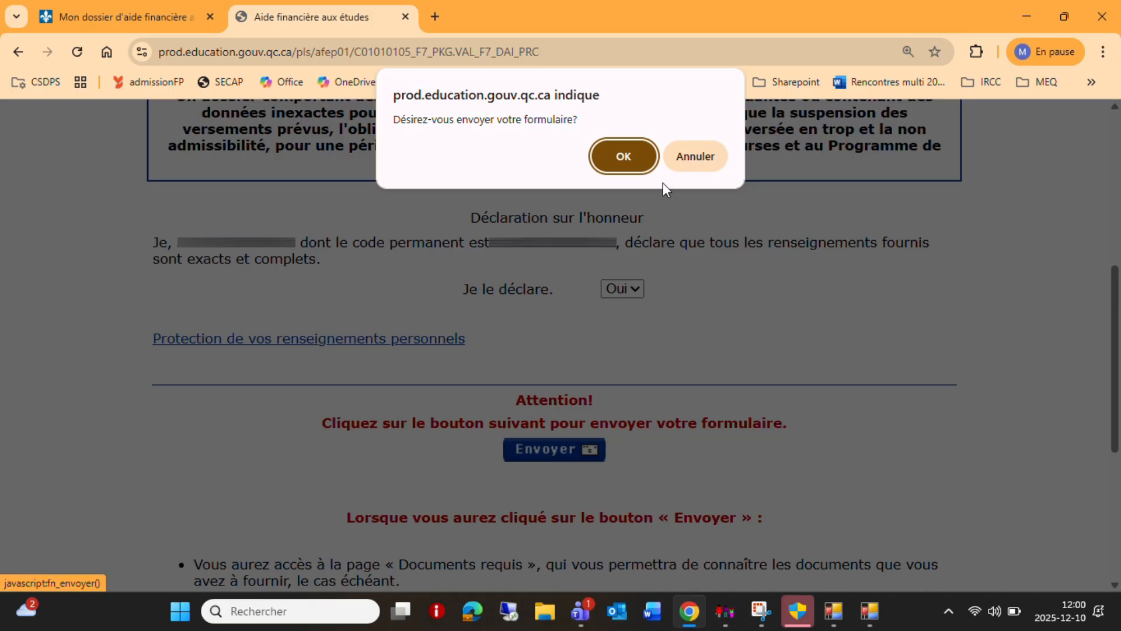
click(623, 156)
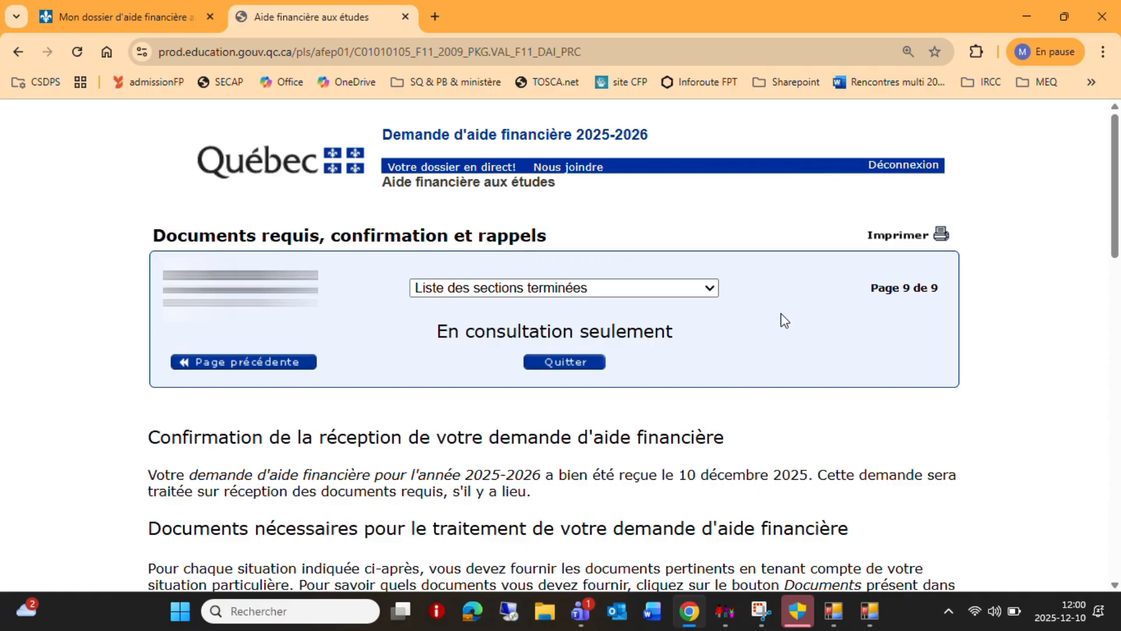
- Review the required documents on the confirmation page and open the online file attachment form for the divorce judgment category
scroll(781, 316, down, 9)
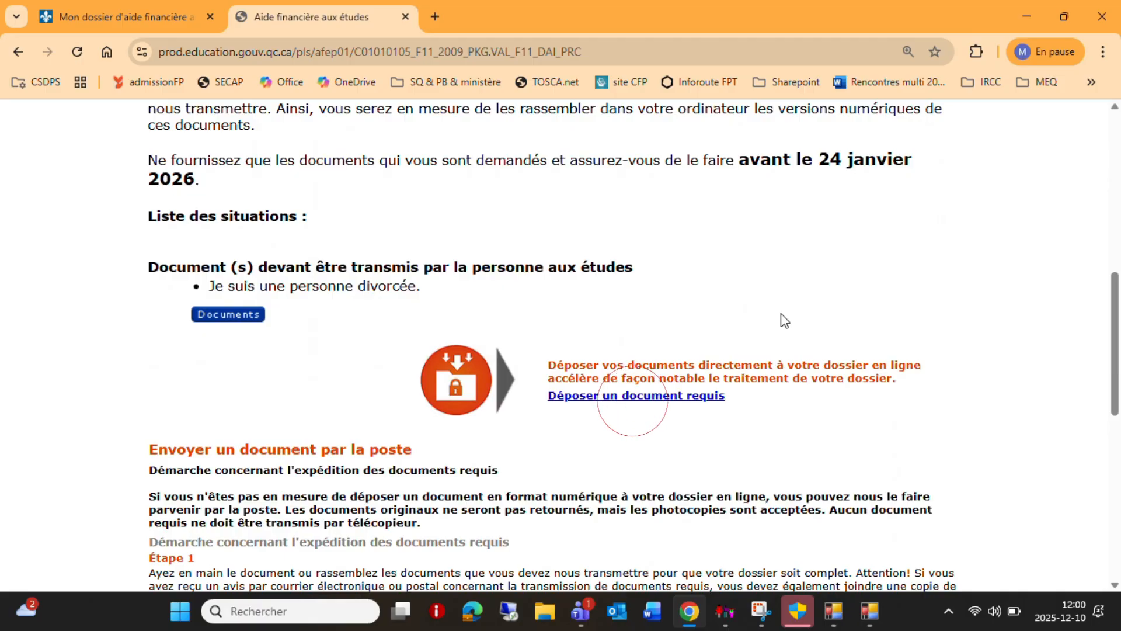
scroll(589, 382, down, 1)
click(589, 380)
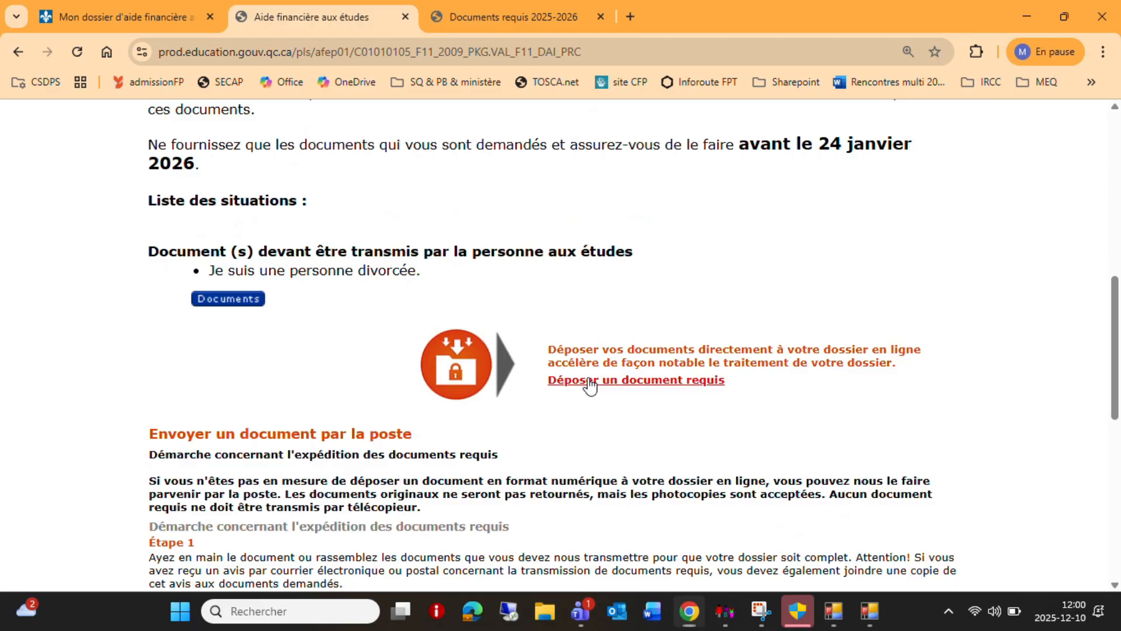
click(591, 380)
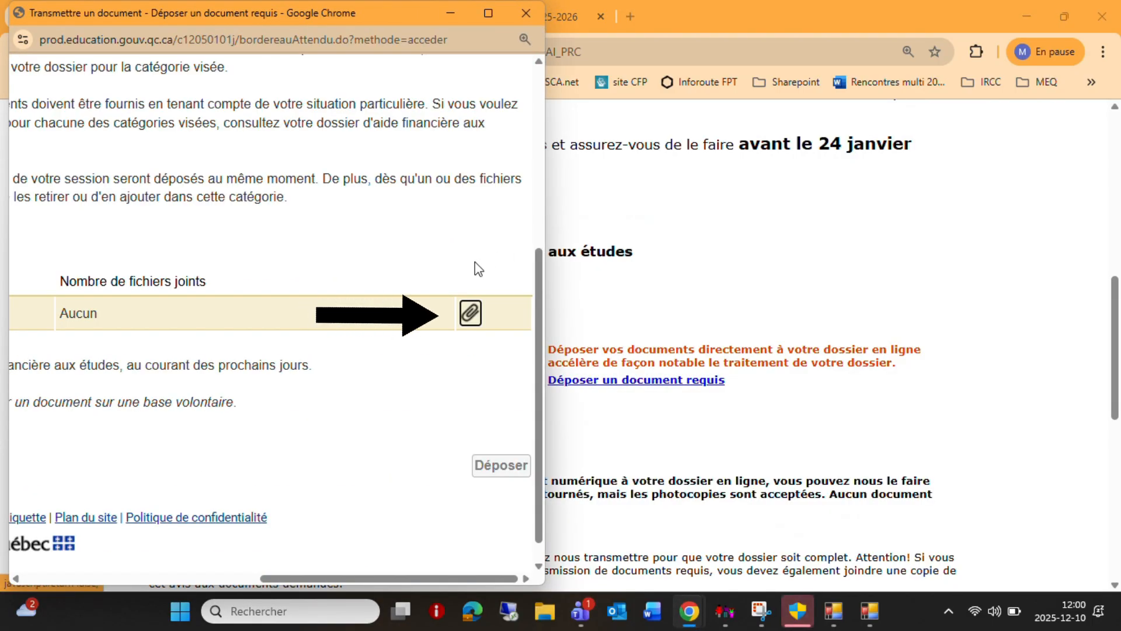
click(470, 313)
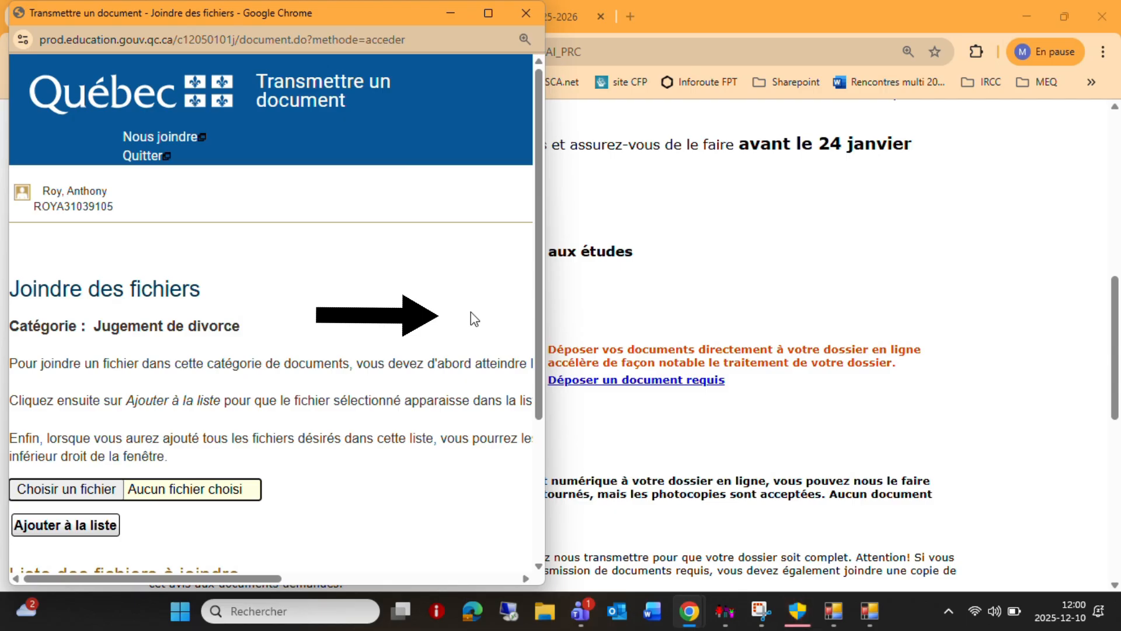
scroll(471, 312, down, 3)
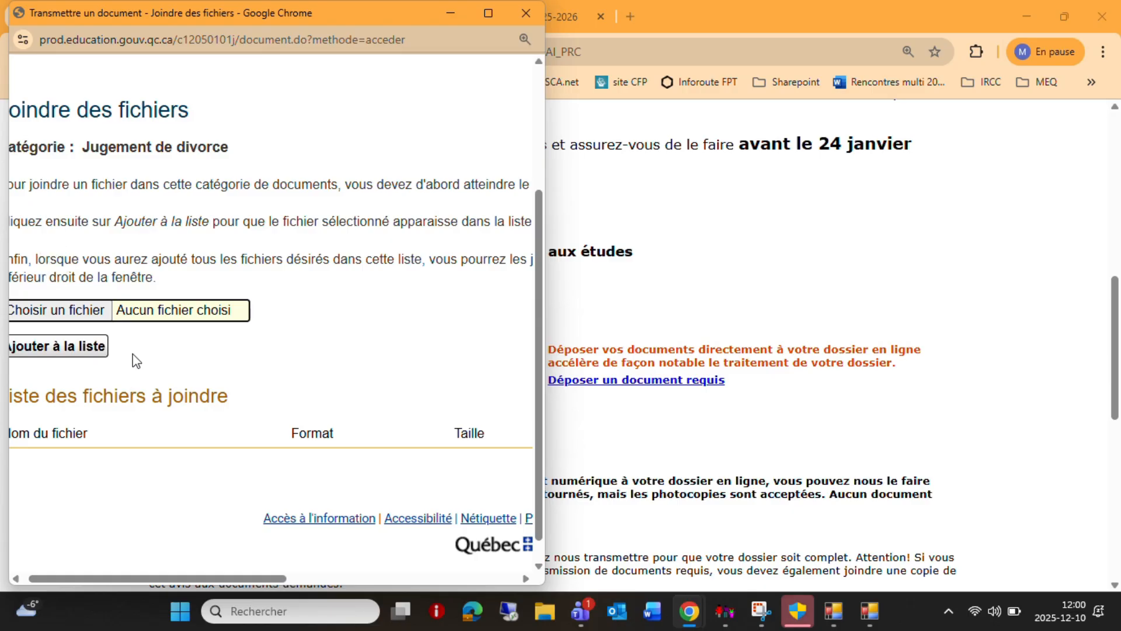
double_click(257, 19)
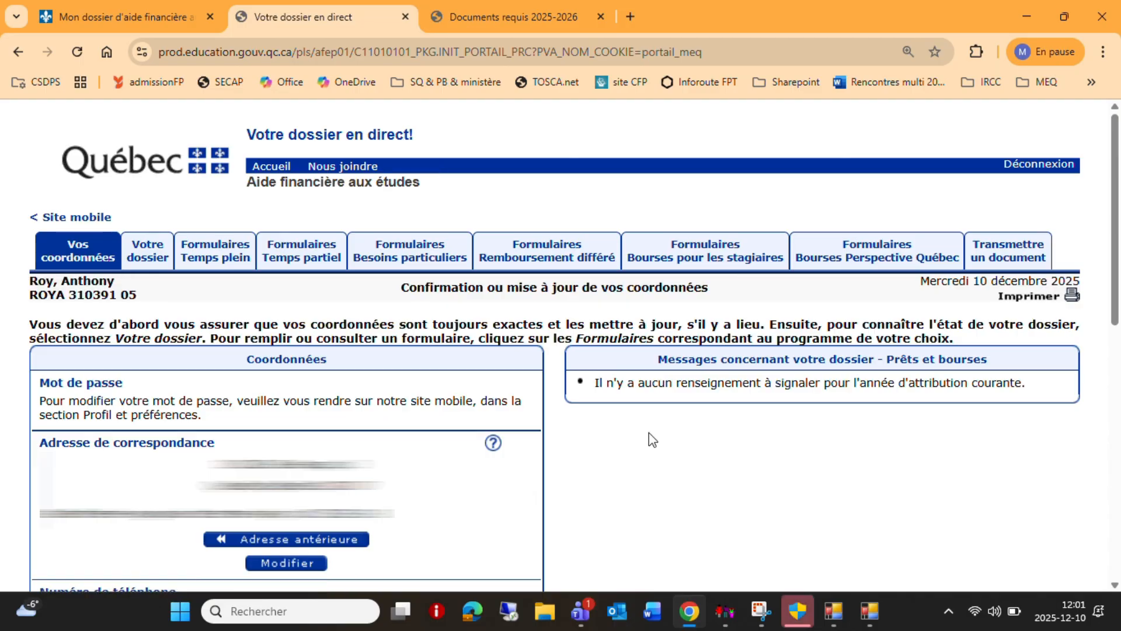
- Open the document transmission section of the online file and examine the required documents for the pending financial aid application
click(1029, 260)
scroll(846, 330, down, 2)
scroll(960, 288, down, 2)
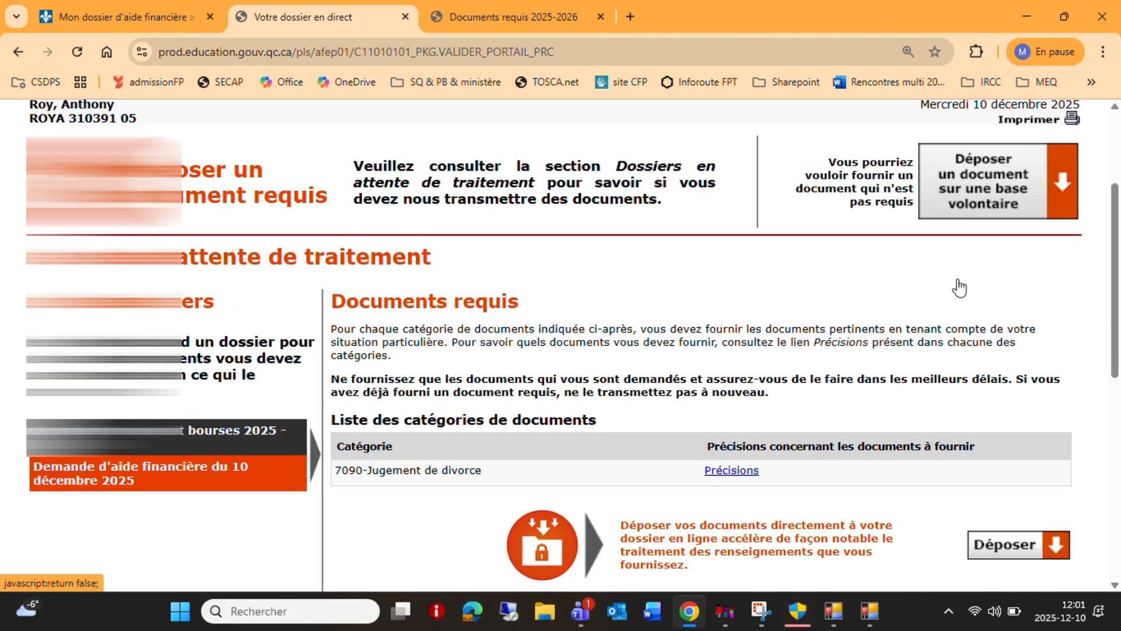
scroll(959, 287, down, 1)
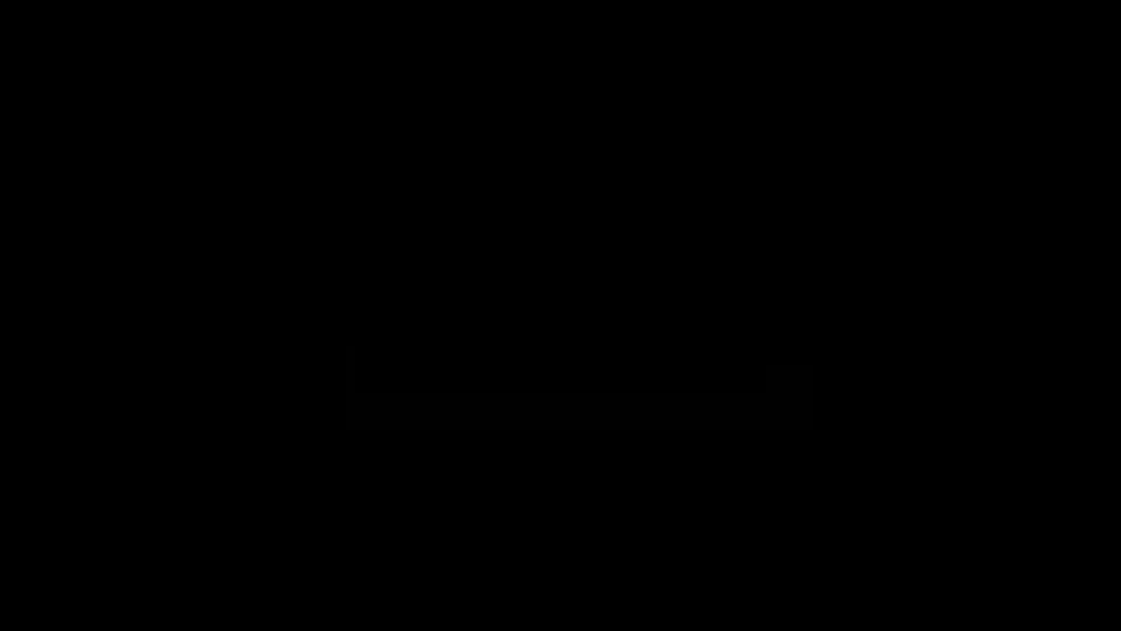